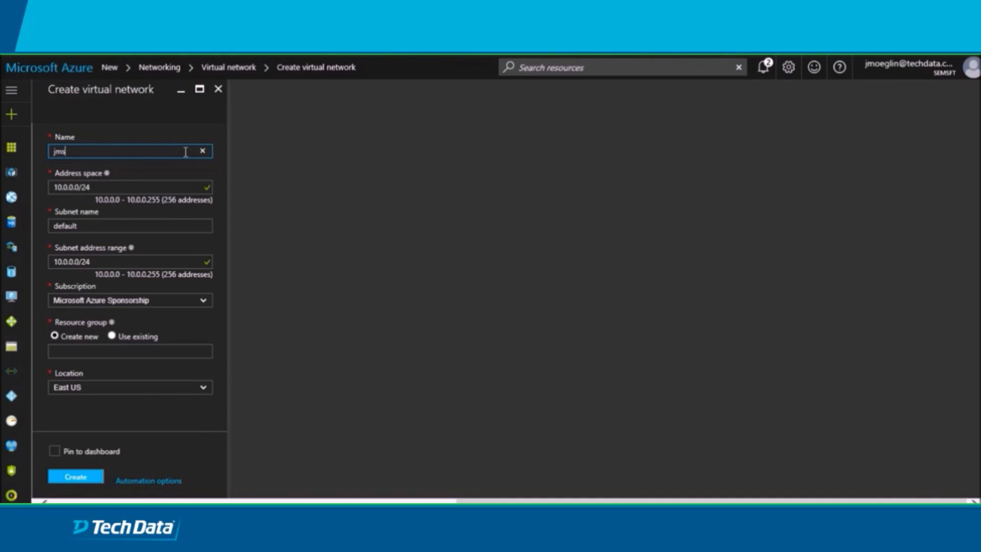
# Name the new virtual network jmsetngVNet2
pyautogui.press('BackSpace')
pyautogui.press('BackSpace')
pyautogui.press('BackSpace')
pyautogui.write('etngVNet2')
# Set the virtual network's address space to 10.11.0.0/16
pyautogui.click(180, 187)
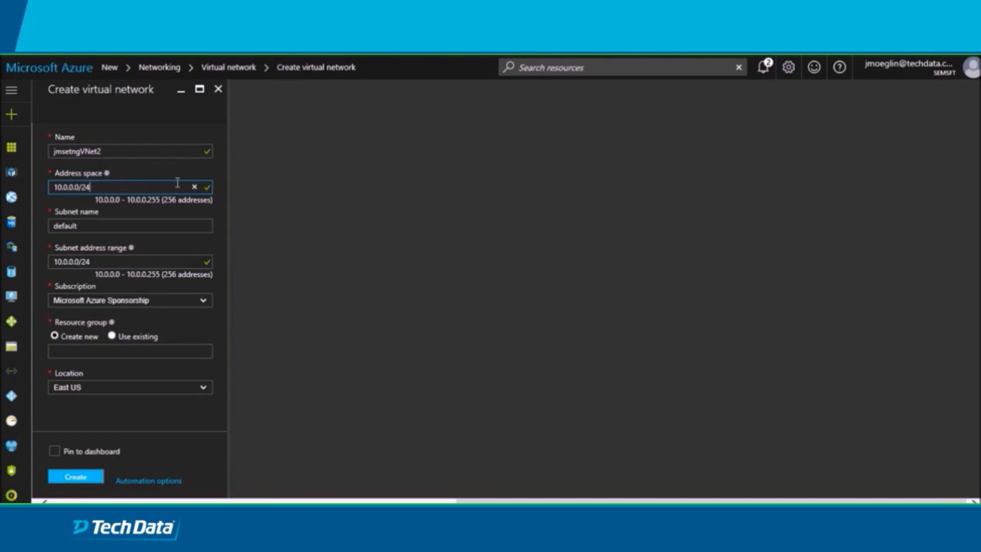
pyautogui.press('BackSpace')
pyautogui.press('BackSpace')
pyautogui.press('BackSpace')
pyautogui.press('BackSpace')
pyautogui.press('BackSpace')
pyautogui.press('BackSpace')
pyautogui.press('BackSpace')
pyautogui.press('BackSpace')
pyautogui.write('11.0.0/16')
pyautogui.click(217, 203)
# Set the default subnet's address range to 10.11.0.0/24
pyautogui.click(165, 262)
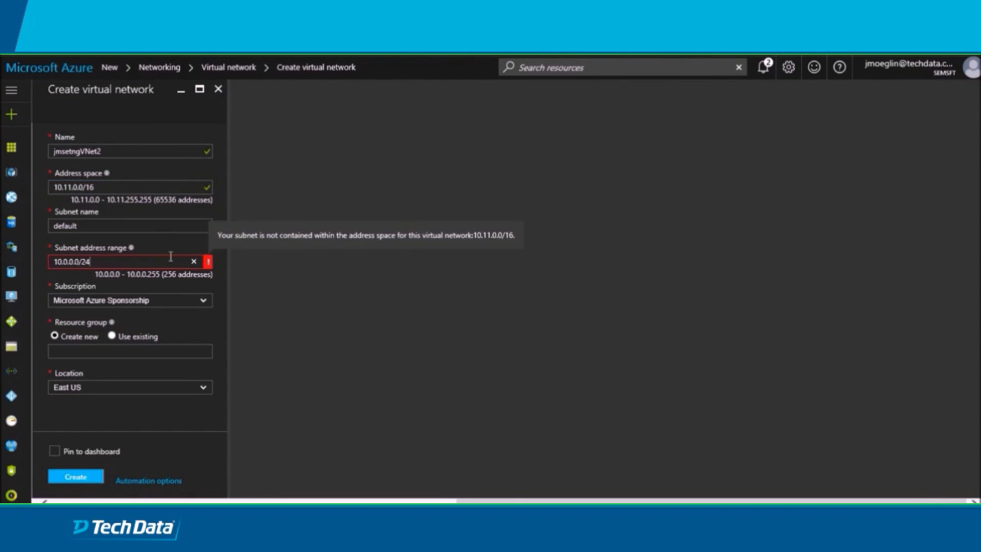
pyautogui.press('Left')
pyautogui.press('Left')
pyautogui.press('Left')
pyautogui.press('BackSpace')
pyautogui.press('BackSpace')
pyautogui.write('11.')
pyautogui.press('Right')
pyautogui.press('Right')
pyautogui.press('Right')
pyautogui.press('Right')
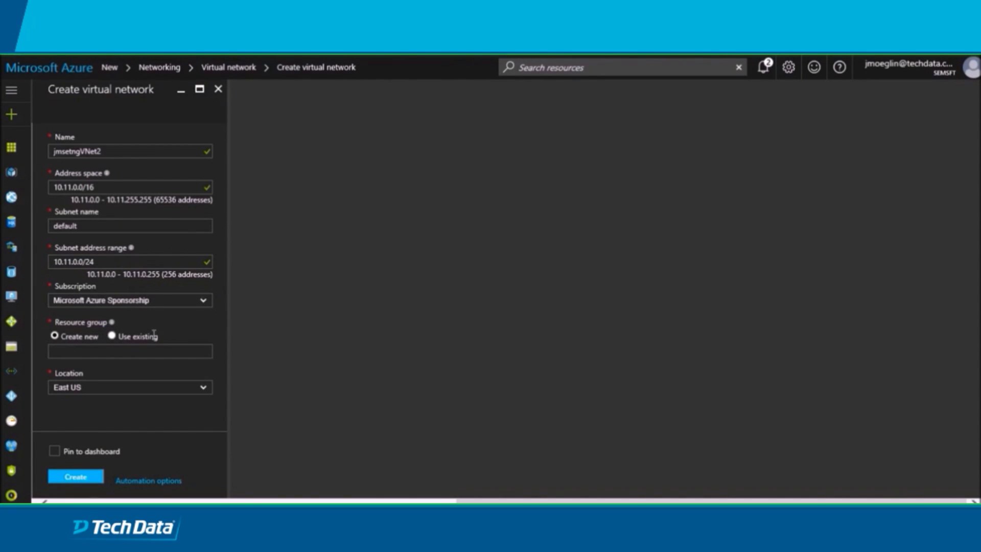
# Assign the existing resource group jmsetngRG1 and create the virtual network pinned to the dashboard
pyautogui.click(112, 337)
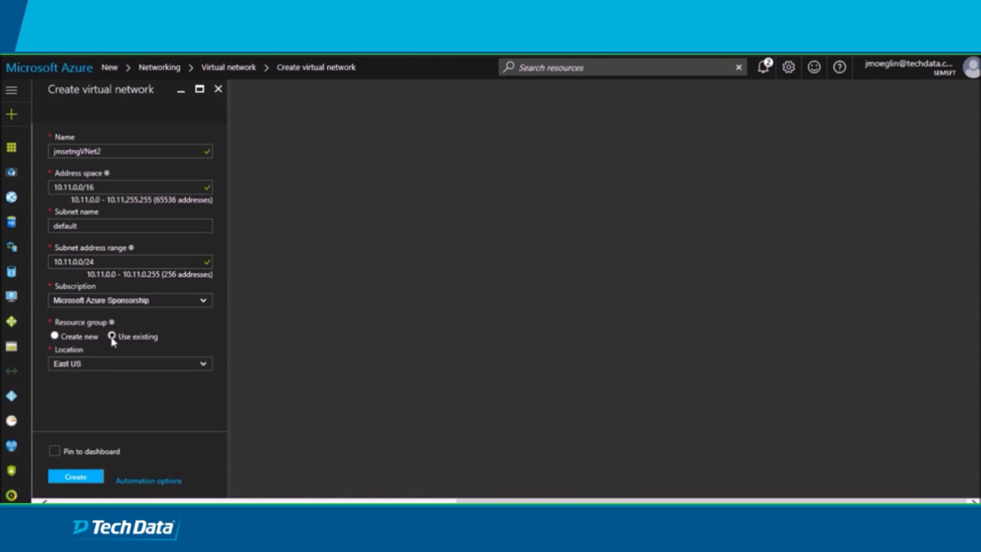
pyautogui.click(195, 353)
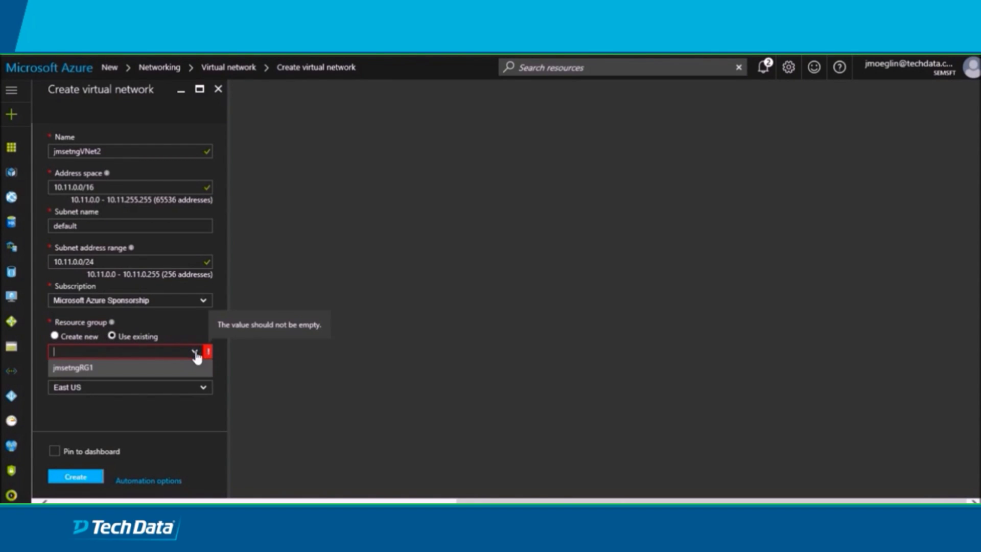
pyautogui.click(149, 368)
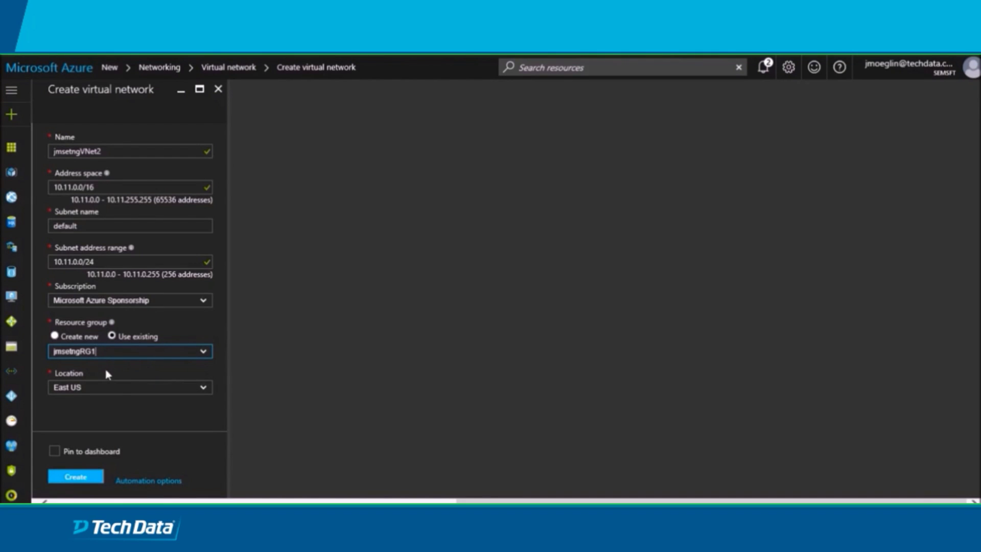
pyautogui.click(55, 451)
pyautogui.click(76, 478)
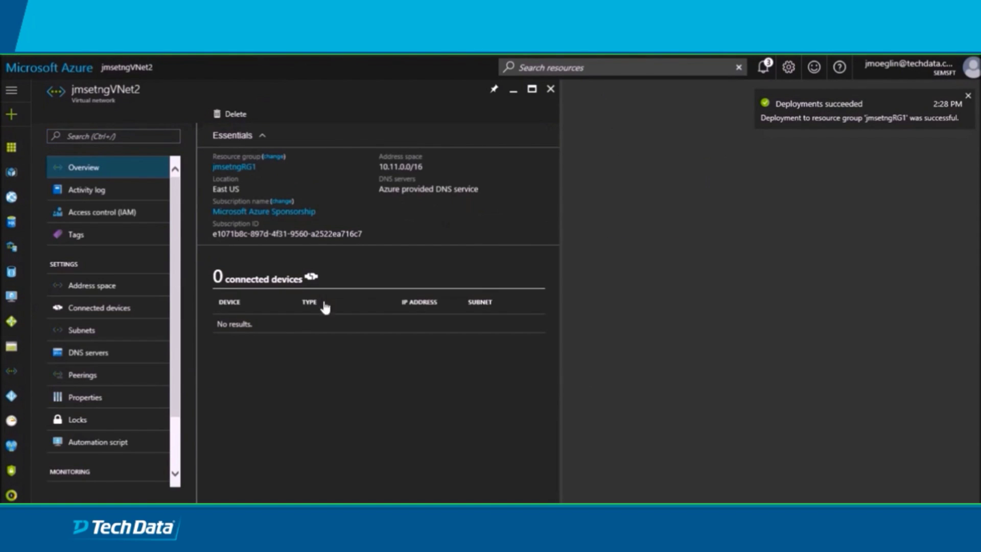
# Add a gateway subnet to jmsetngVNet2 with the address range 10.11.1.0/24
pyautogui.click(78, 331)
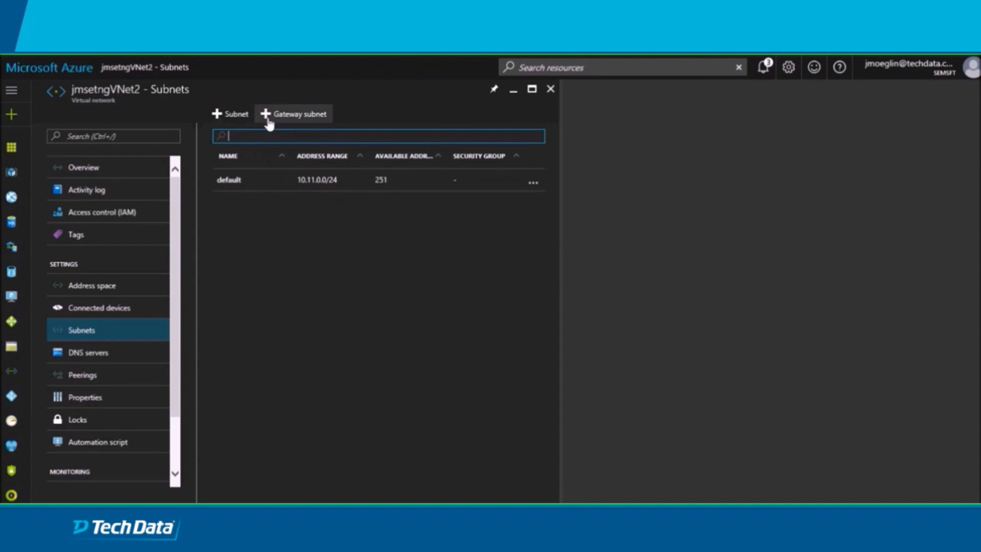
pyautogui.click(298, 118)
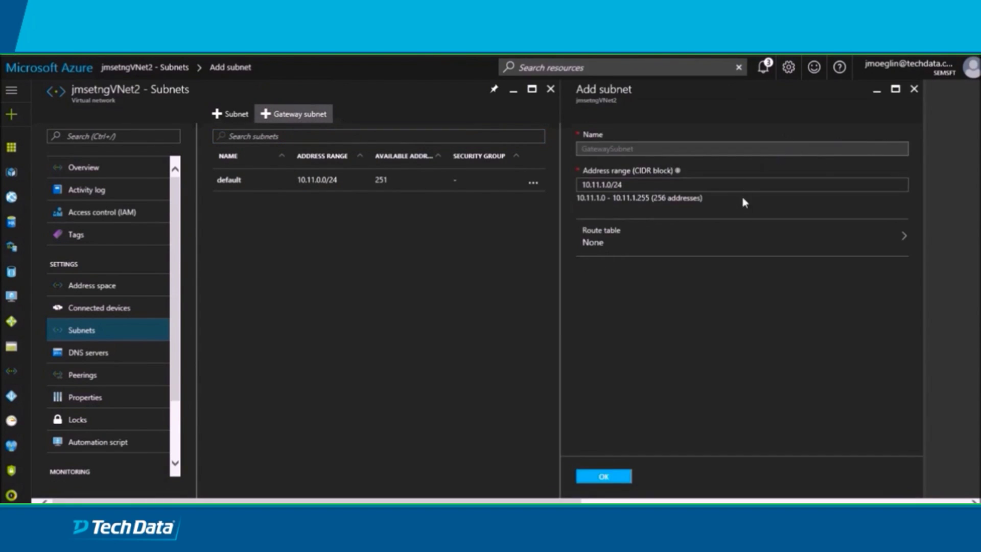
pyautogui.click(745, 184)
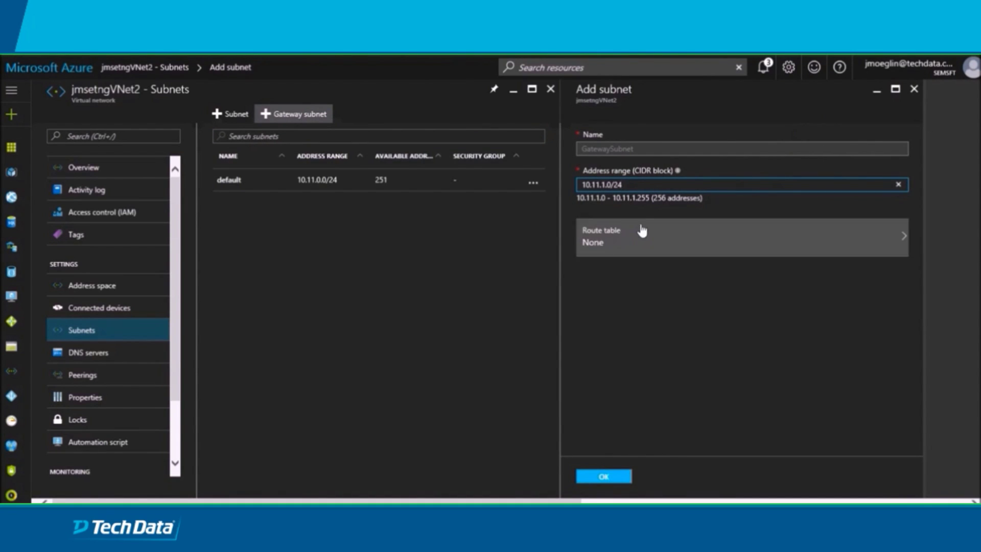
pyautogui.click(708, 310)
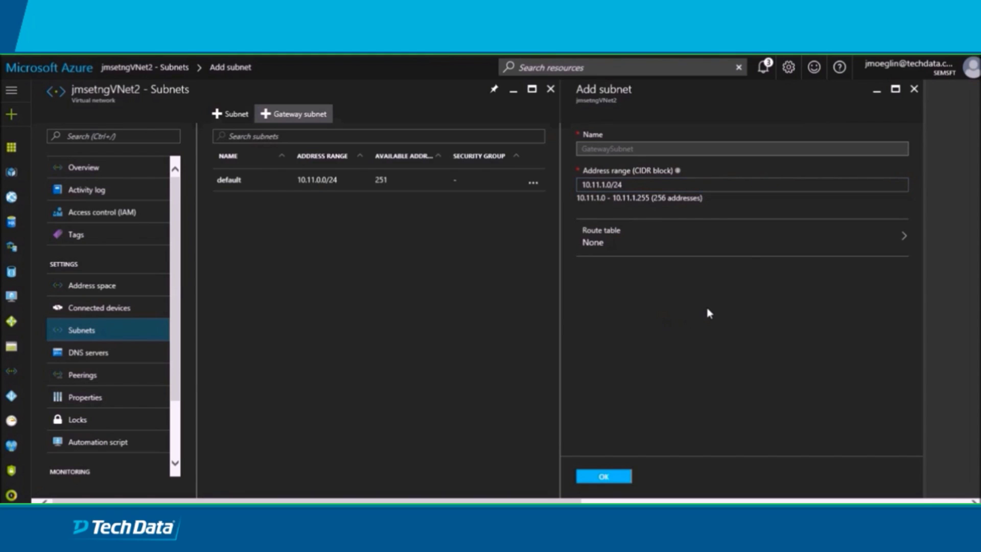
pyautogui.click(603, 476)
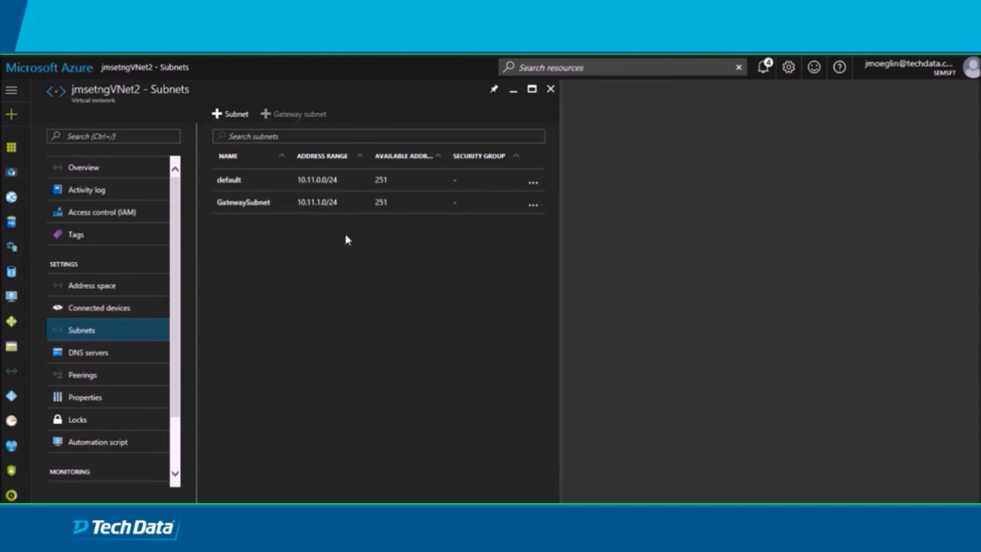
pyautogui.click(298, 208)
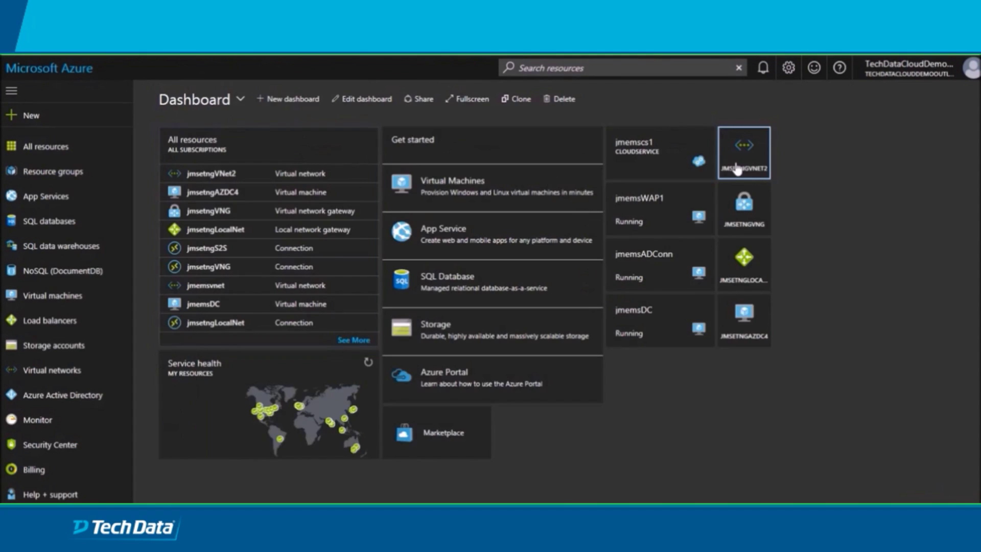
# Switch jmsetngVNet2 to custom DNS servers and enter 10.10.1.150 as the first server
pyautogui.click(714, 163)
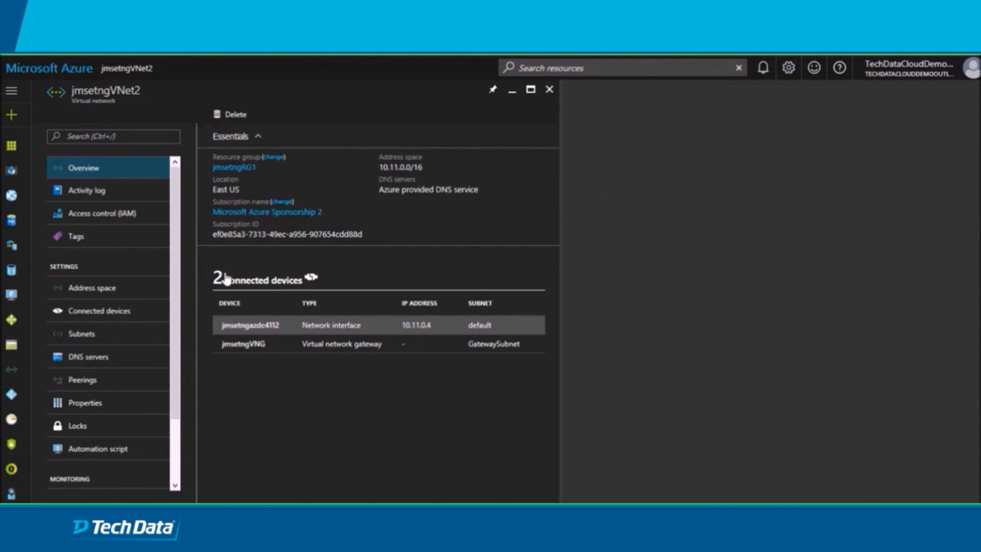
pyautogui.click(83, 358)
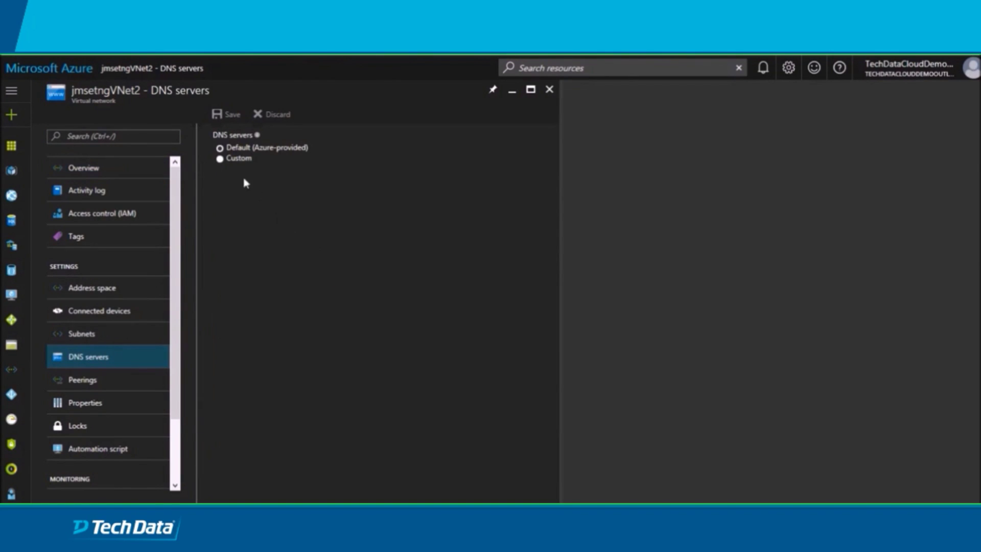
pyautogui.click(219, 159)
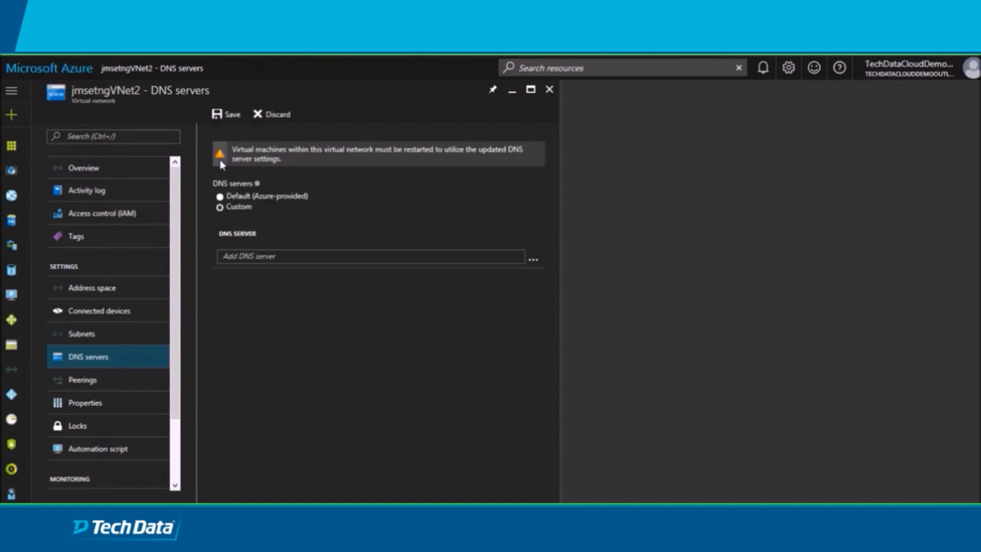
pyautogui.click(302, 259)
pyautogui.write('10.1')
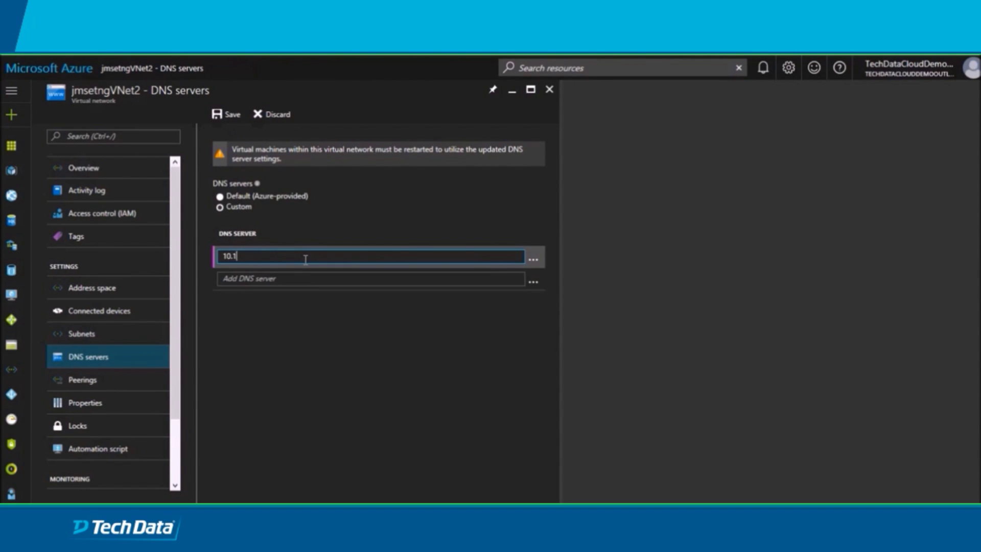
pyautogui.write('0.1.150')
# Add 10.11.0.4 as the second DNS server and save the DNS settings
pyautogui.click(301, 281)
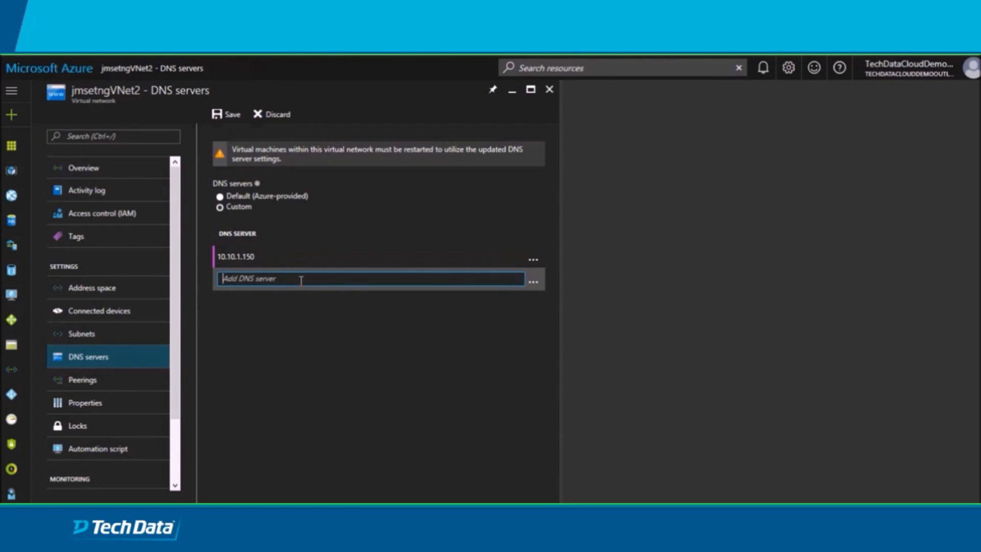
pyautogui.write('10.')
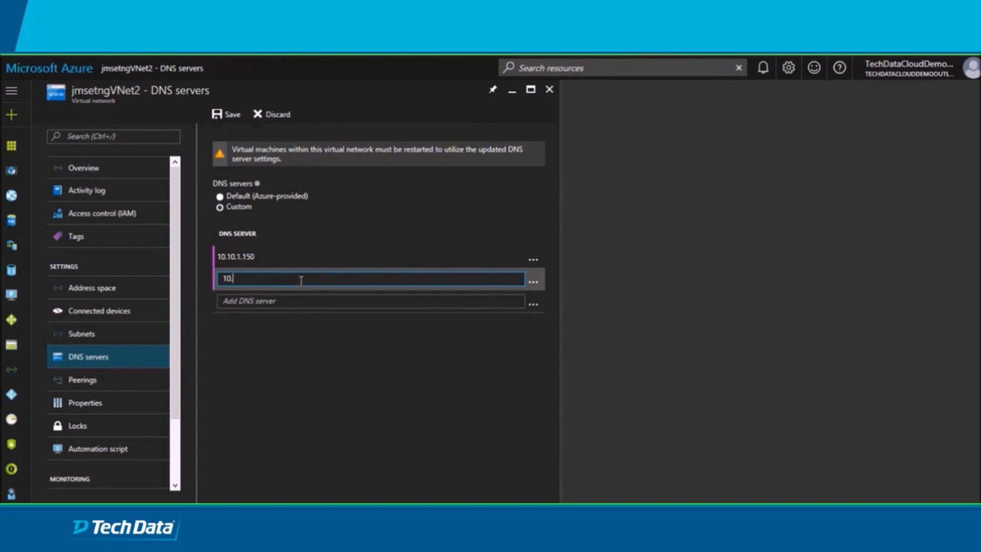
pyautogui.write('11.0.4')
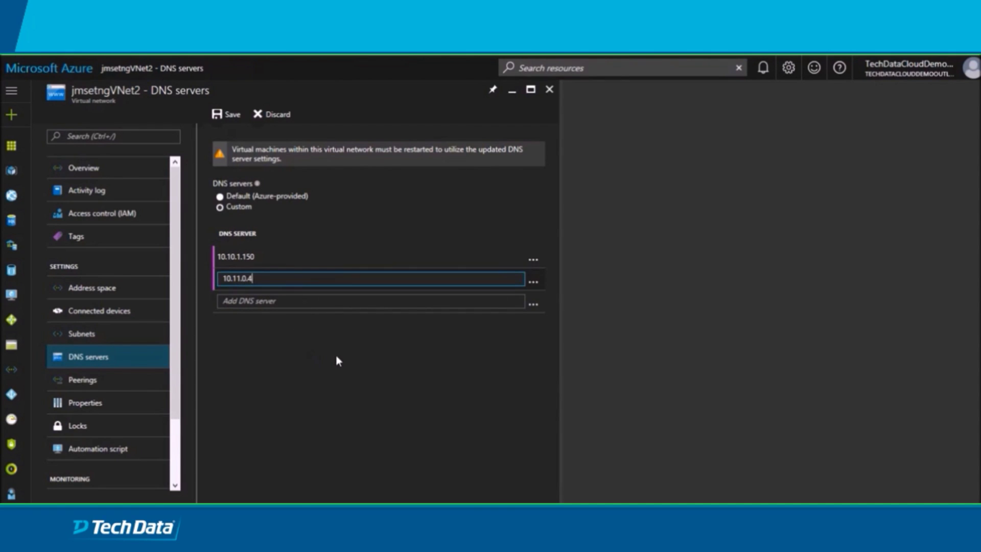
pyautogui.click(337, 360)
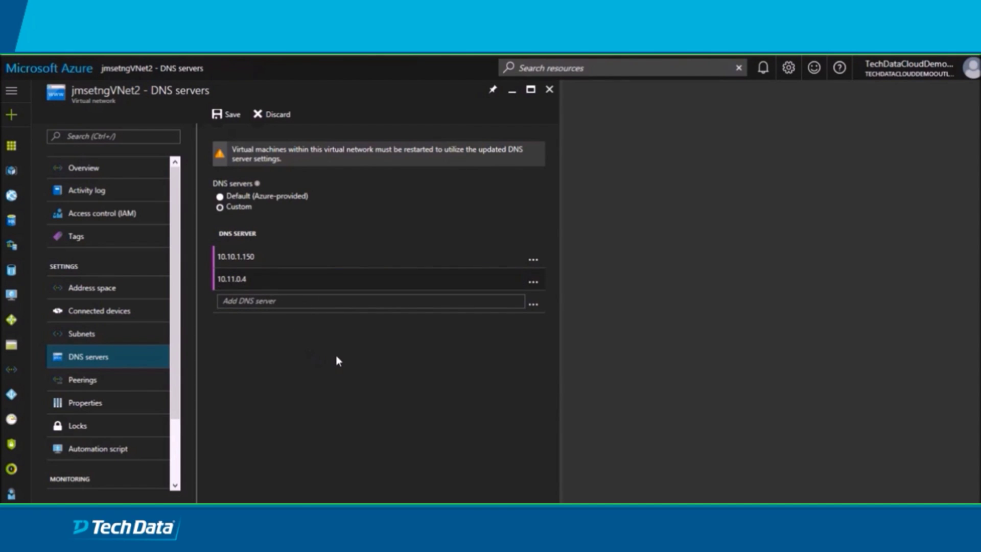
pyautogui.click(228, 115)
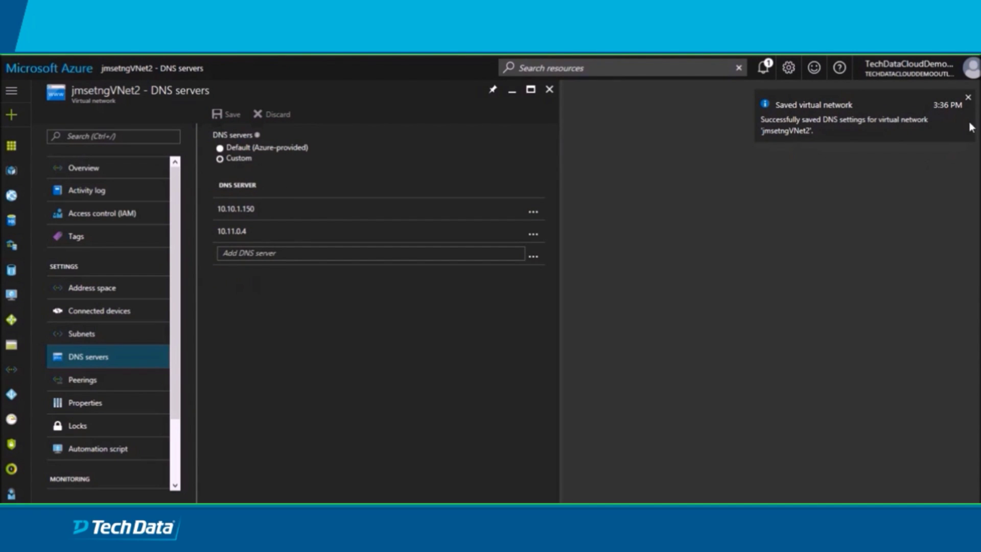
pyautogui.click(968, 98)
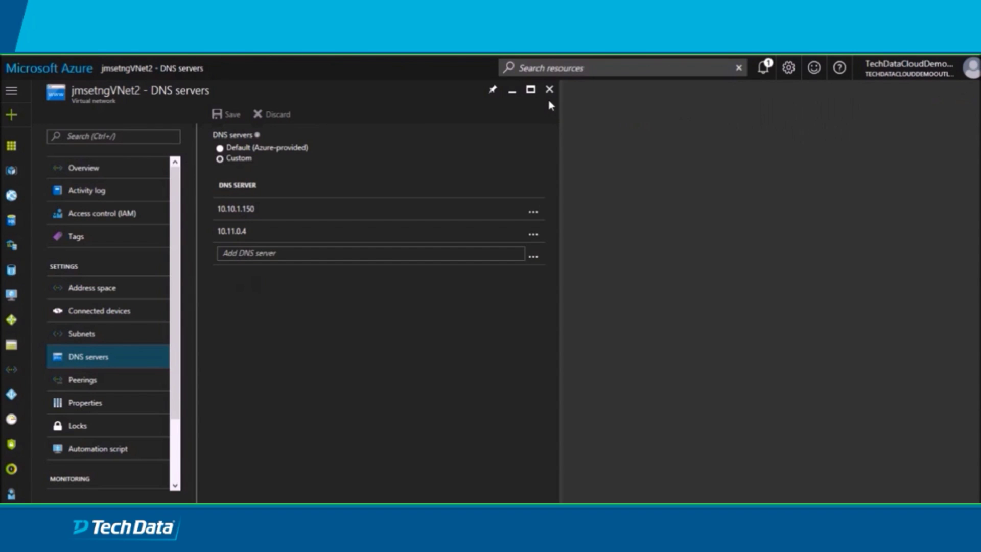
# Start creating a new virtual network gateway resource and name it jmsetngVNG
pyautogui.click(74, 71)
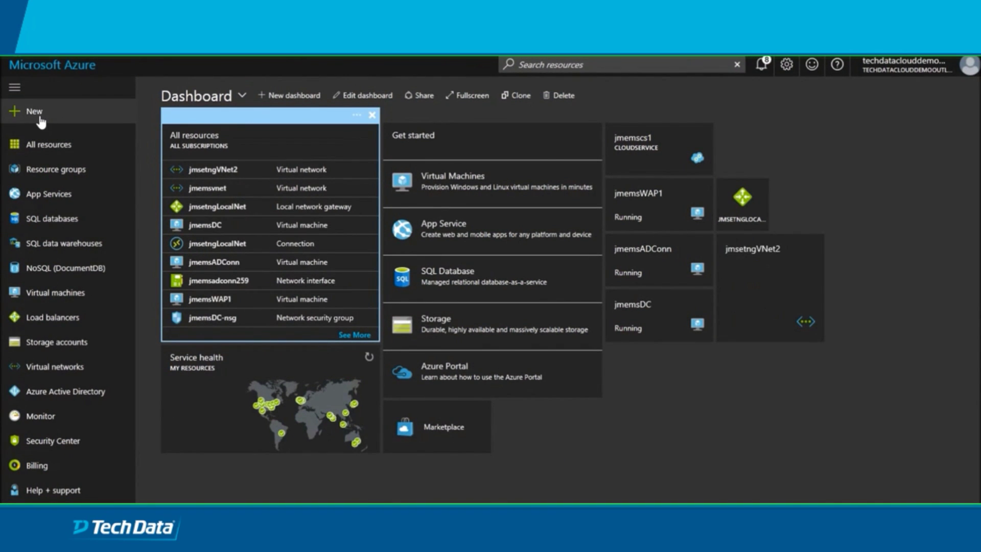
pyautogui.click(40, 118)
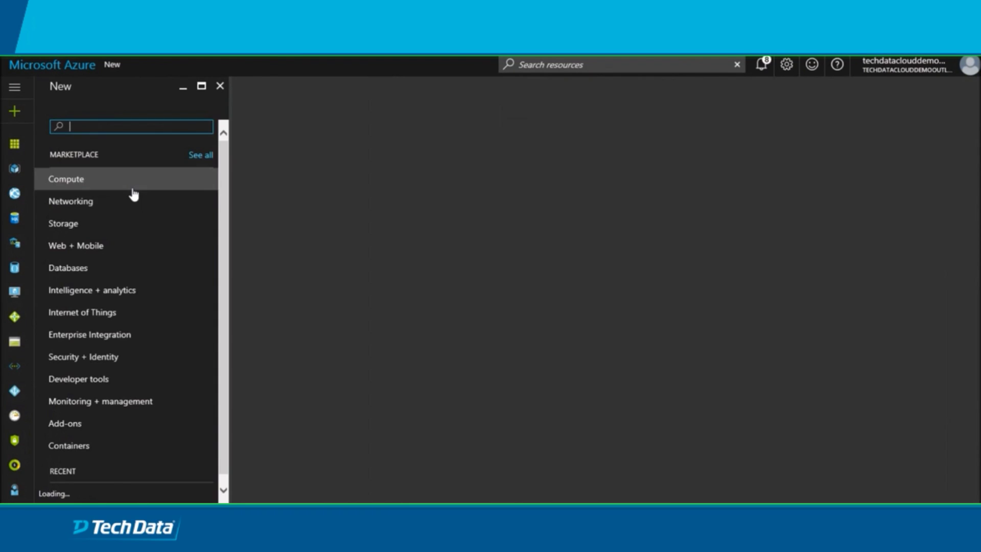
pyautogui.click(150, 209)
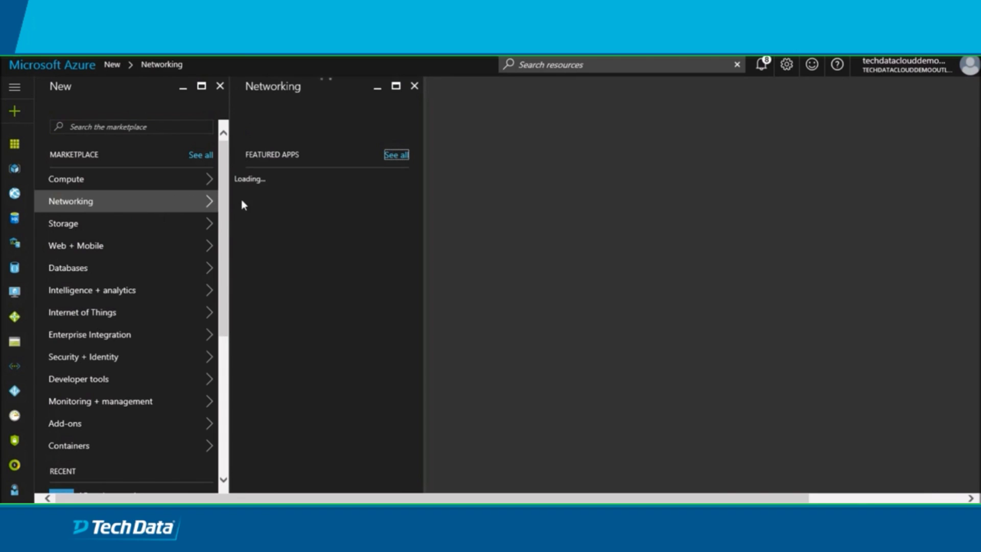
pyautogui.click(332, 367)
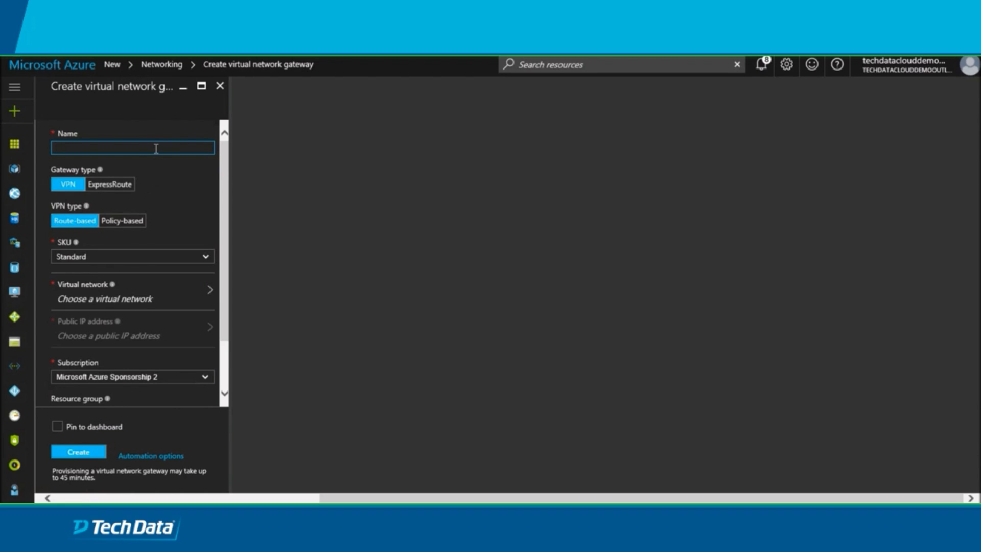
pyautogui.write('jmsetngVNG')
# Select the Standard SKU for the gateway and choose jmsetngVNet2 as its virtual network
pyautogui.moveTo(102, 175)
pyautogui.moveTo(88, 209)
pyautogui.click(206, 259)
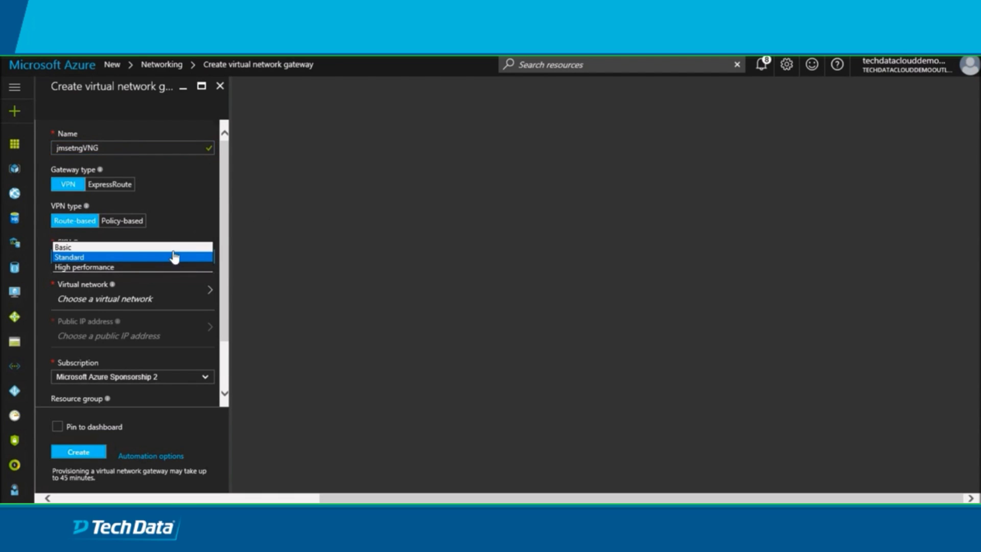
pyautogui.click(182, 257)
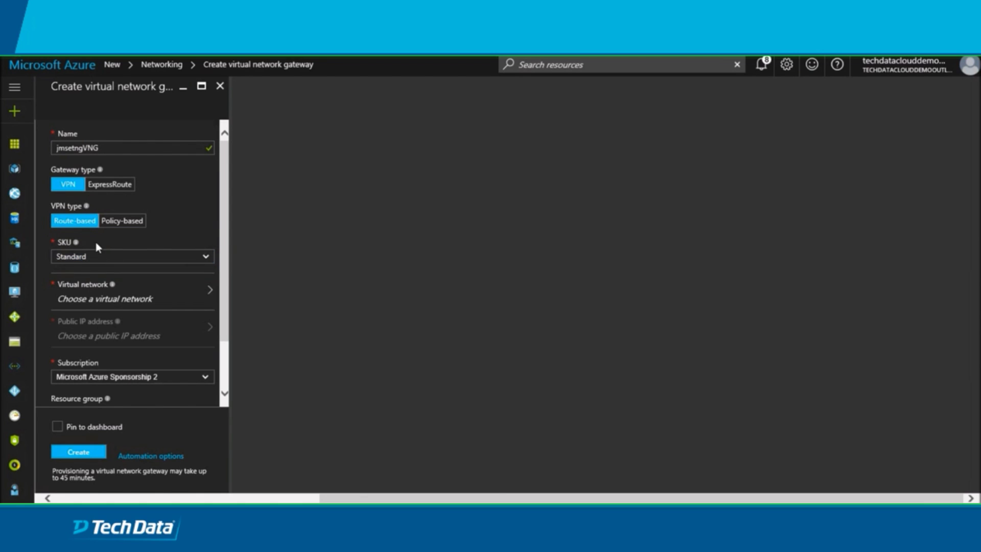
pyautogui.moveTo(77, 246)
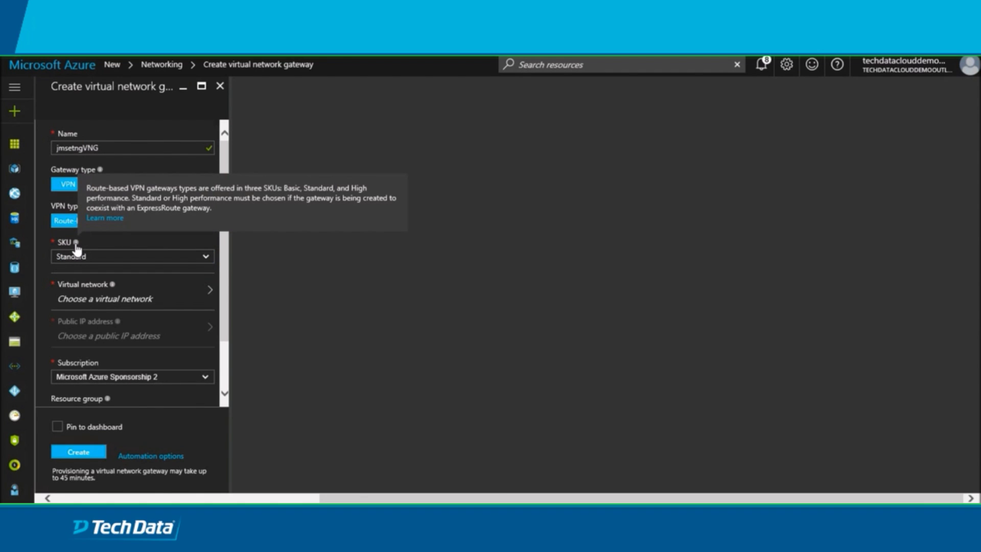
pyautogui.click(210, 296)
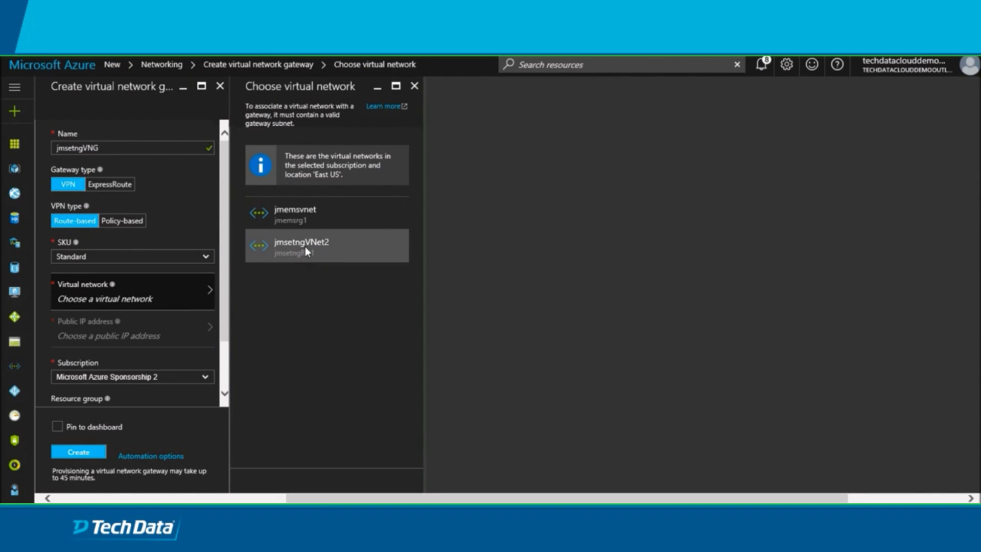
pyautogui.click(305, 246)
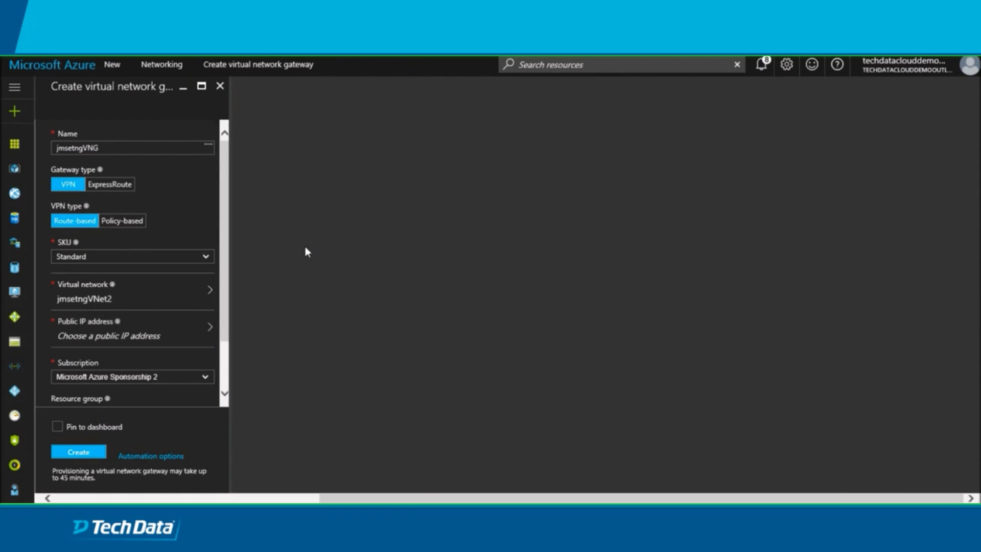
# Try to create a new public IP address named jmsetngVNG for the gateway
pyautogui.click(207, 333)
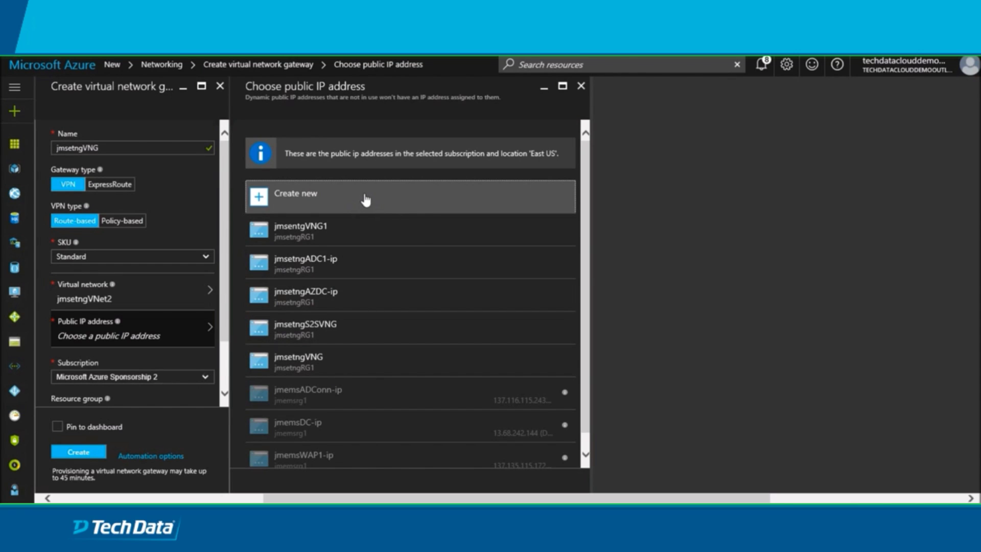
pyautogui.click(307, 199)
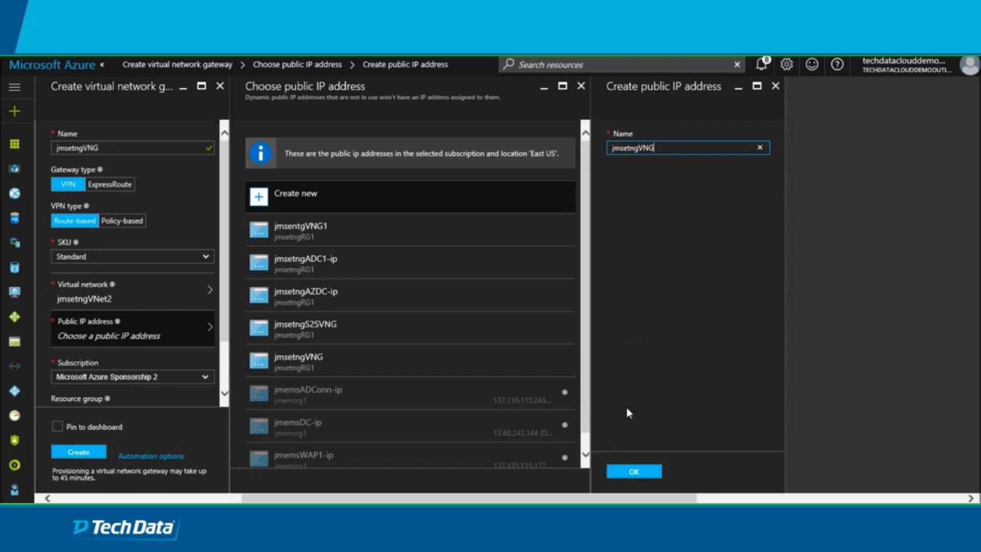
pyautogui.click(633, 472)
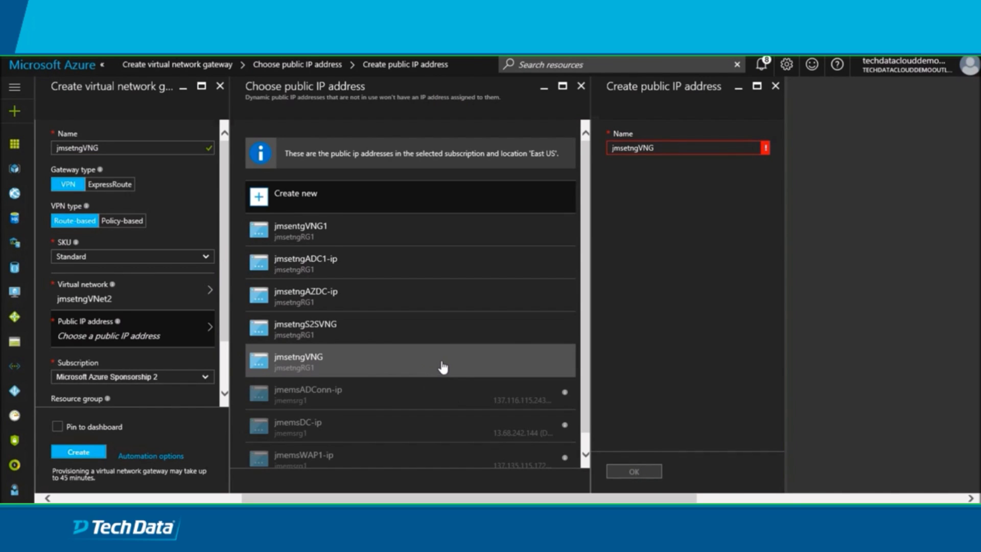
# Change the new public IP address name to jmsetngVNG2 and assign that address to the gateway
pyautogui.moveTo(670, 148)
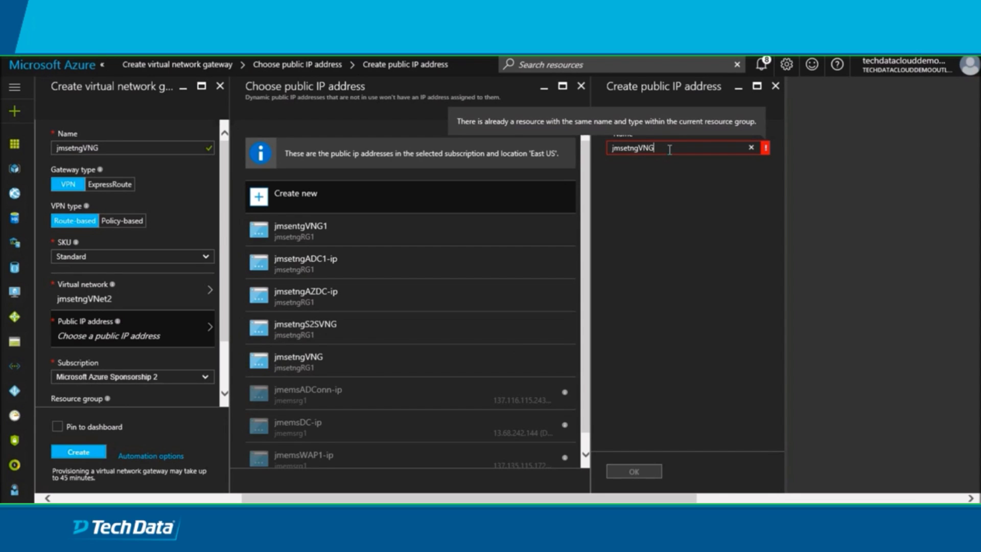
pyautogui.write('1')
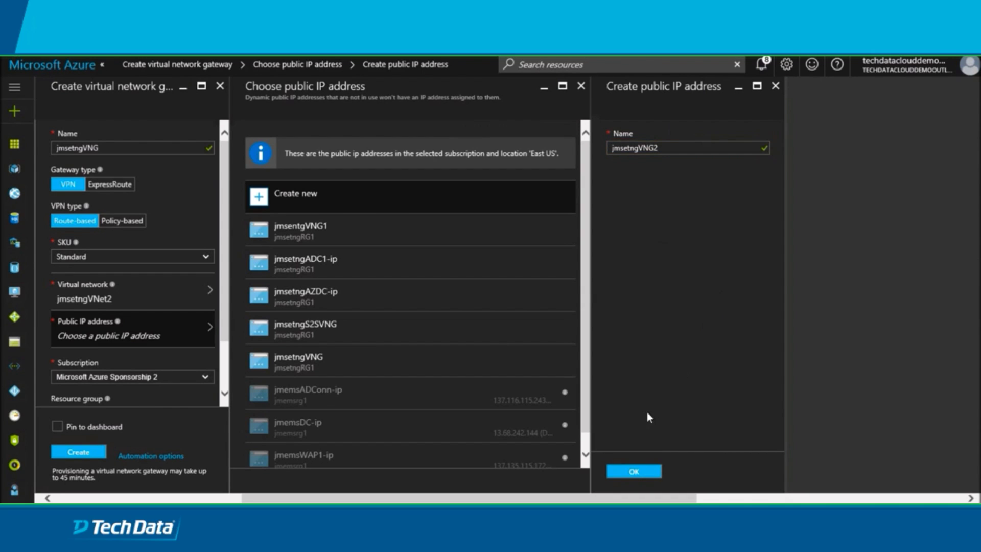
pyautogui.click(625, 474)
pyautogui.click(633, 474)
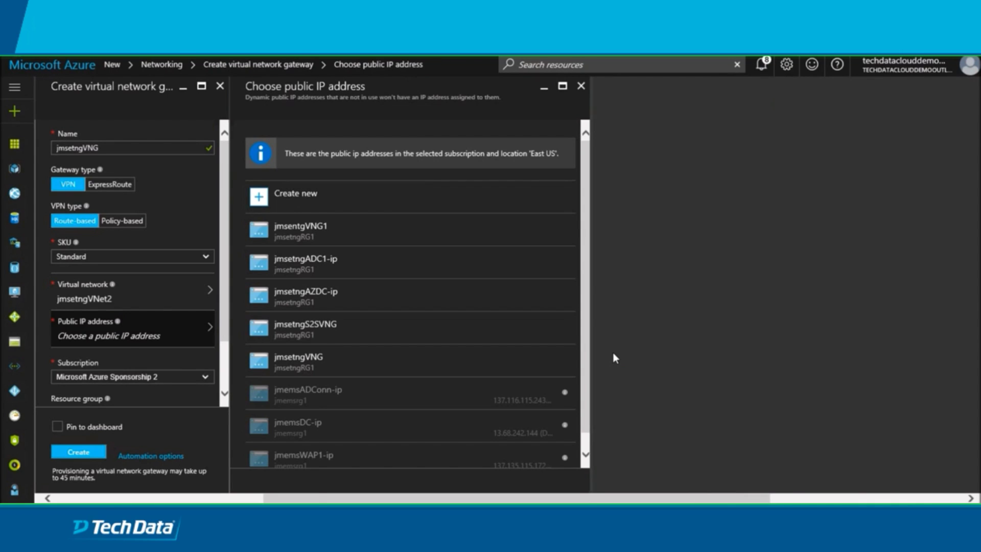
# Pin the virtual network gateway to the dashboard and create it under the Microsoft Azure Sponsorship 2 subscription
pyautogui.click(205, 377)
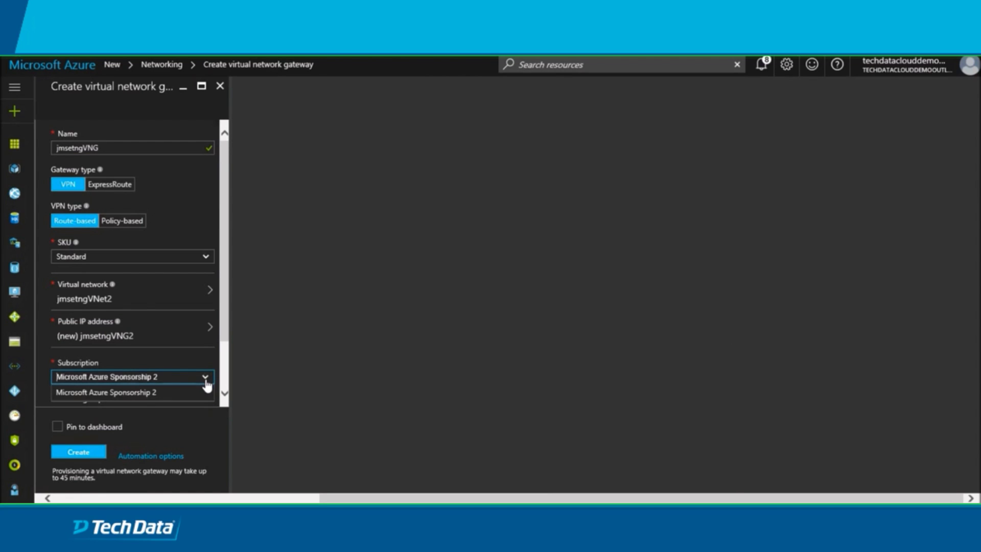
pyautogui.click(177, 361)
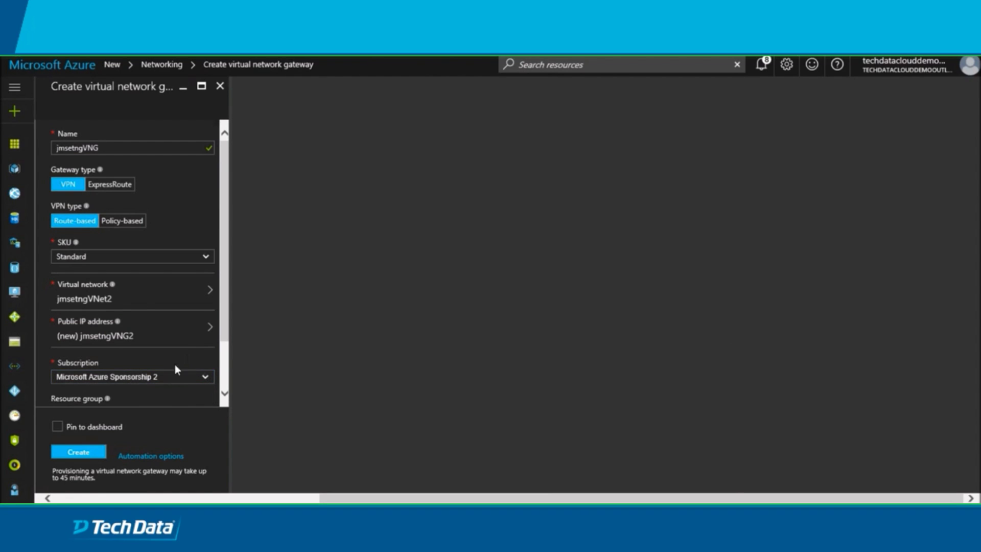
pyautogui.click(56, 426)
pyautogui.scroll(-3, 222, 353)
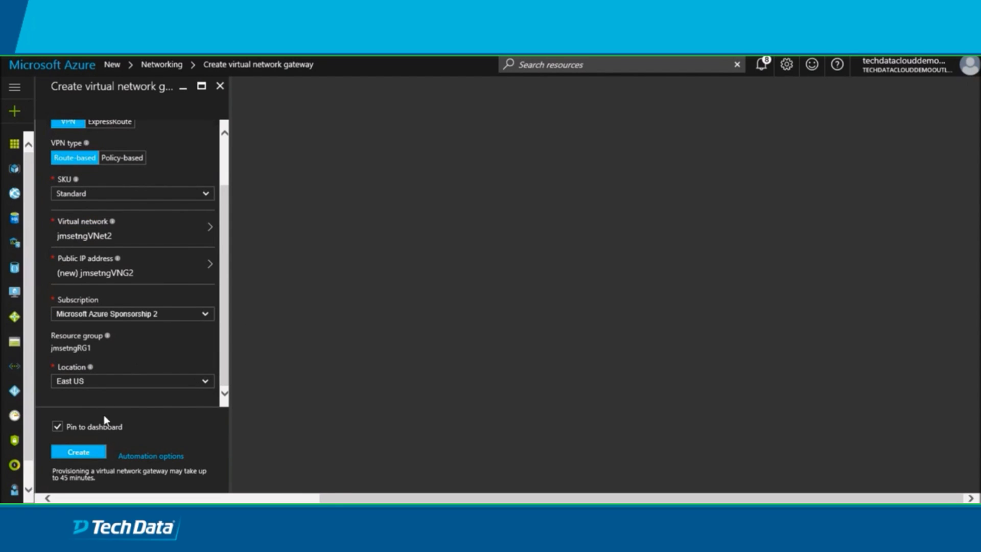
pyautogui.click(88, 450)
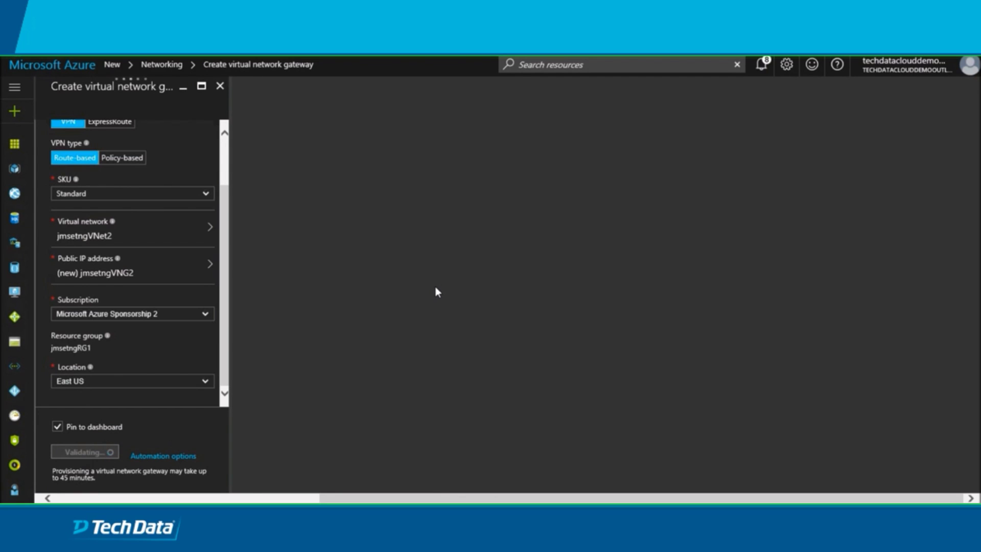
pyautogui.click(79, 452)
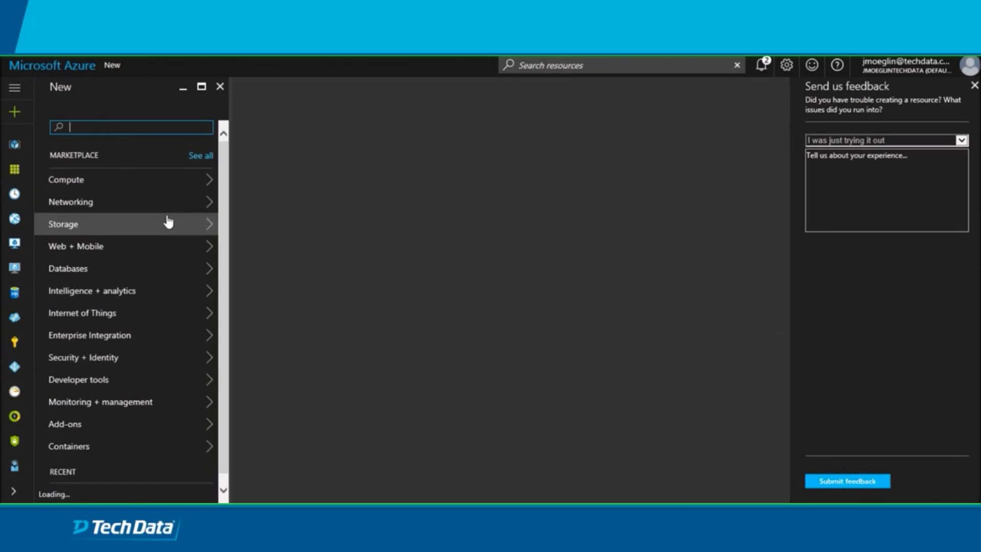
# Start creating a new local network gateway resource and name it jmsetngLocalNet
pyautogui.click(152, 212)
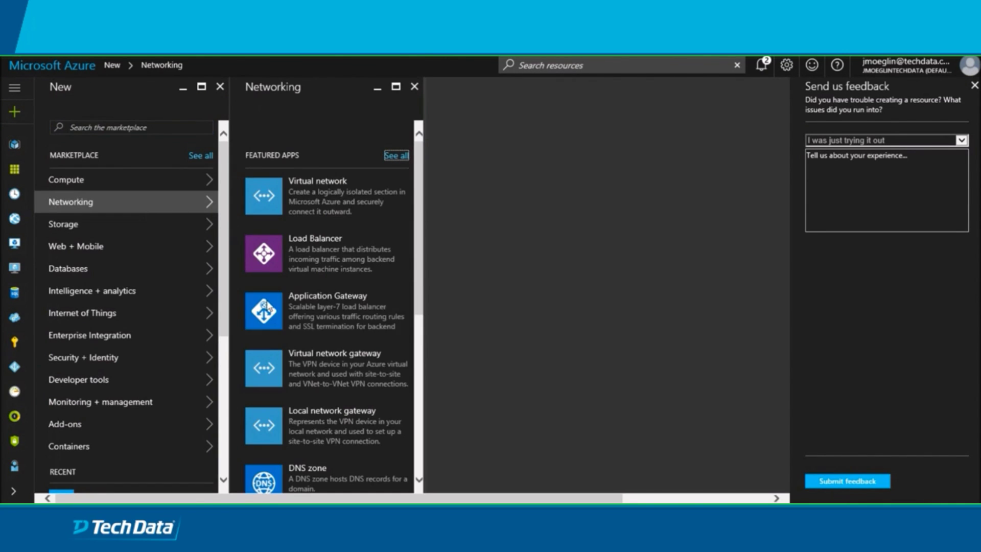
pyautogui.click(322, 423)
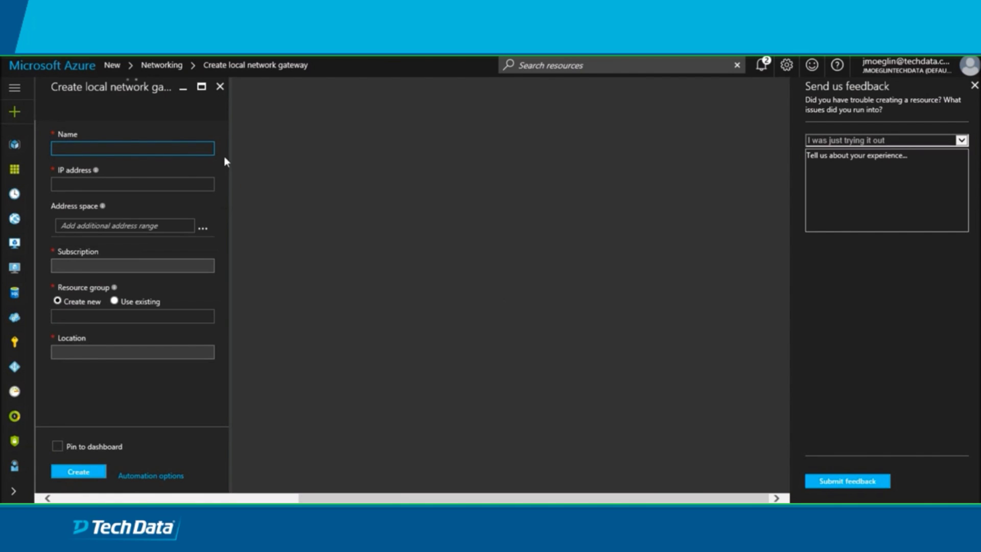
pyautogui.write('jm')
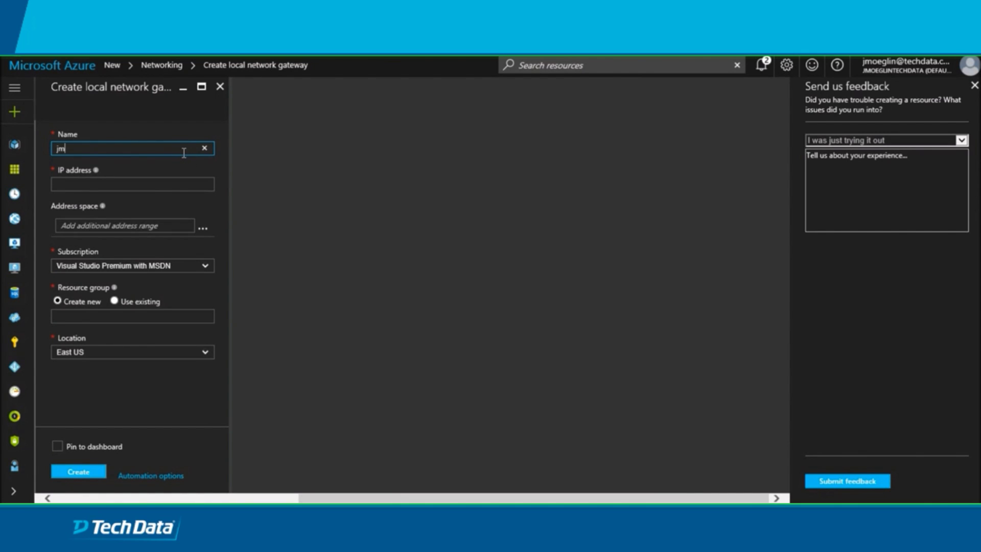
pyautogui.write('setngLocalNet')
# Set the local network gateway's IP address to 40.121.17.130 and its address space to 10.10.1.0/24
pyautogui.click(160, 183)
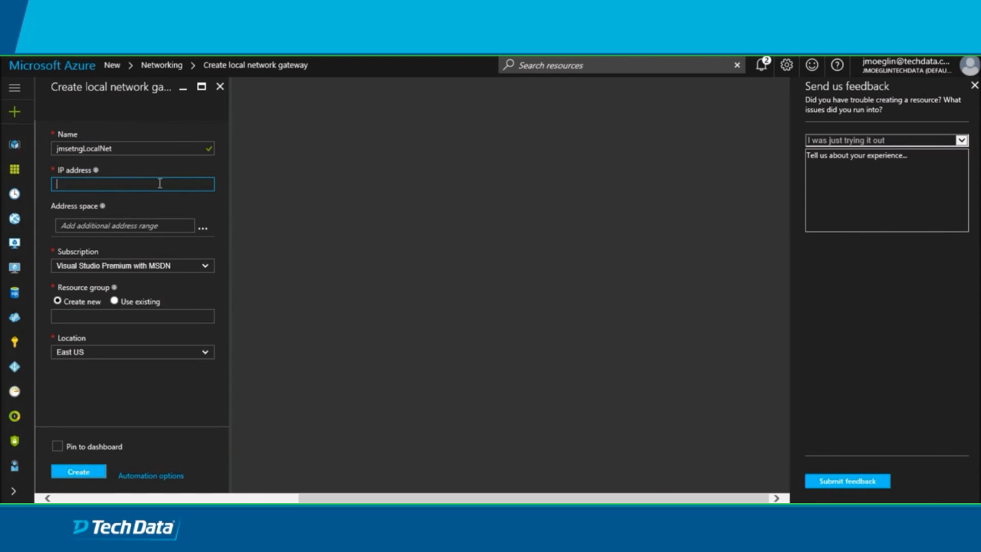
pyautogui.write('40.121.17.130')
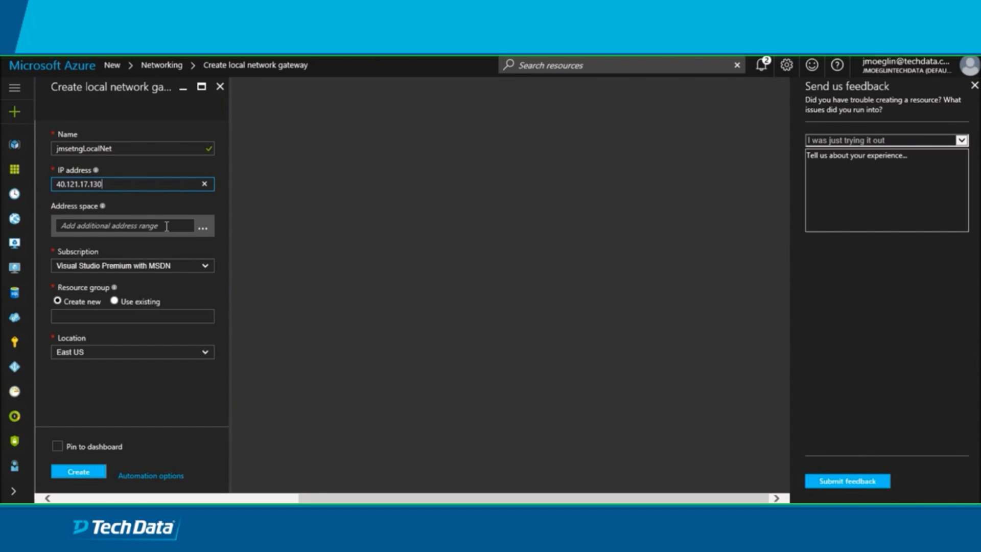
pyautogui.click(167, 226)
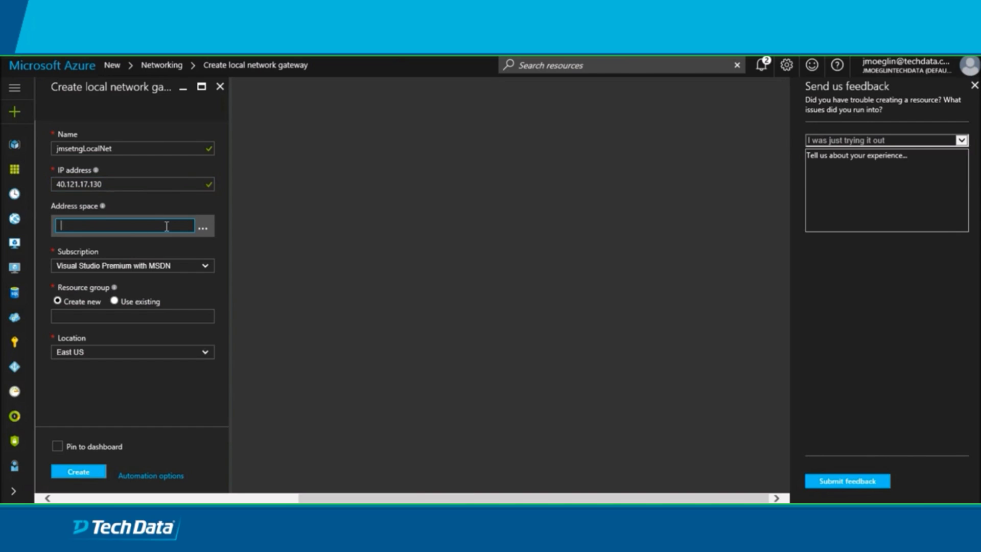
pyautogui.write('10.10.1.')
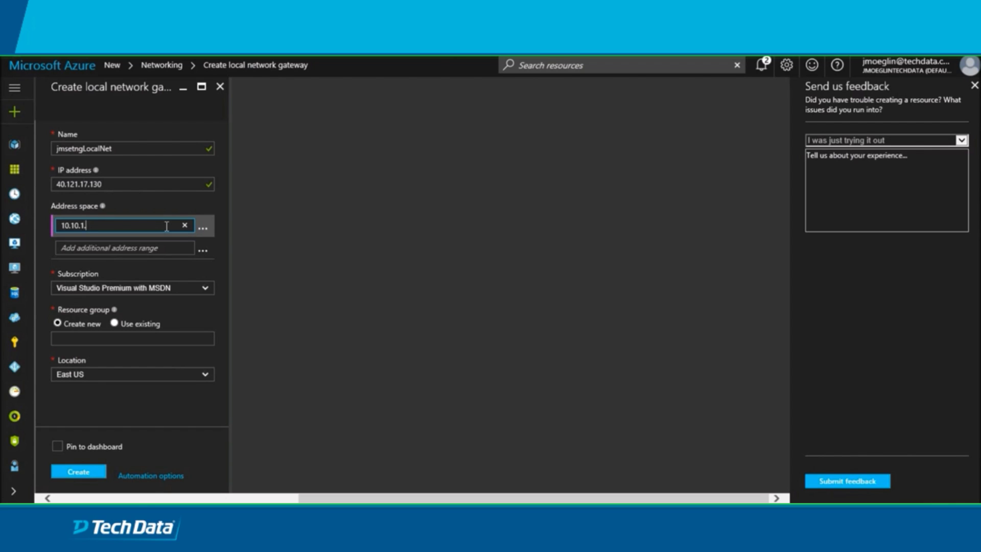
pyautogui.write('0/24')
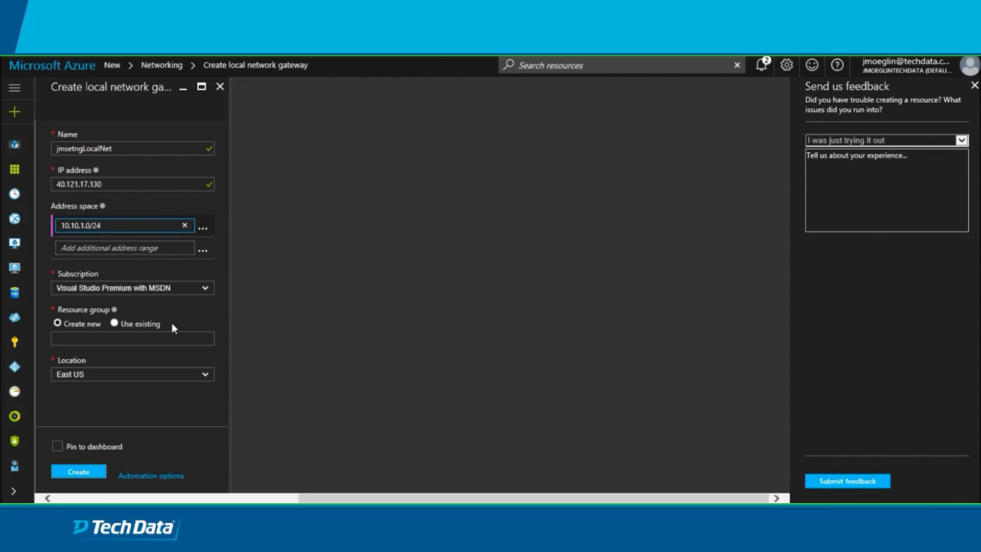
# Assign the local network gateway to the existing resource group jmsetngRG1, then create it pinned to the dashboard
pyautogui.click(113, 324)
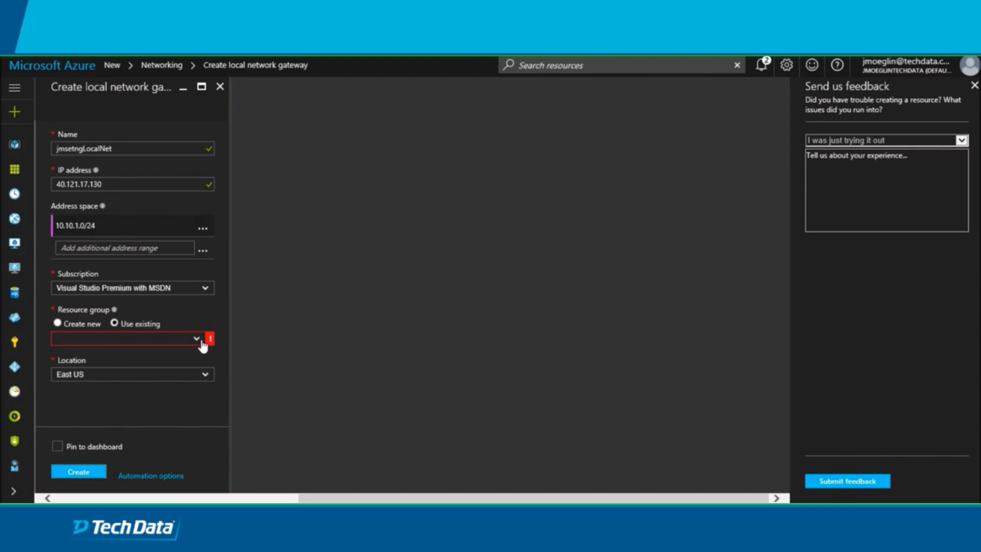
pyautogui.click(200, 341)
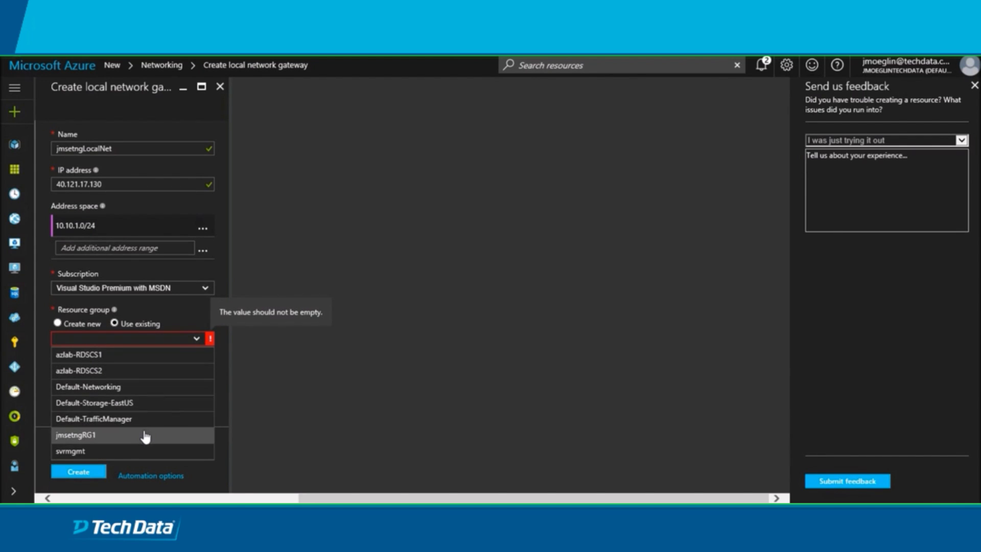
pyautogui.click(123, 436)
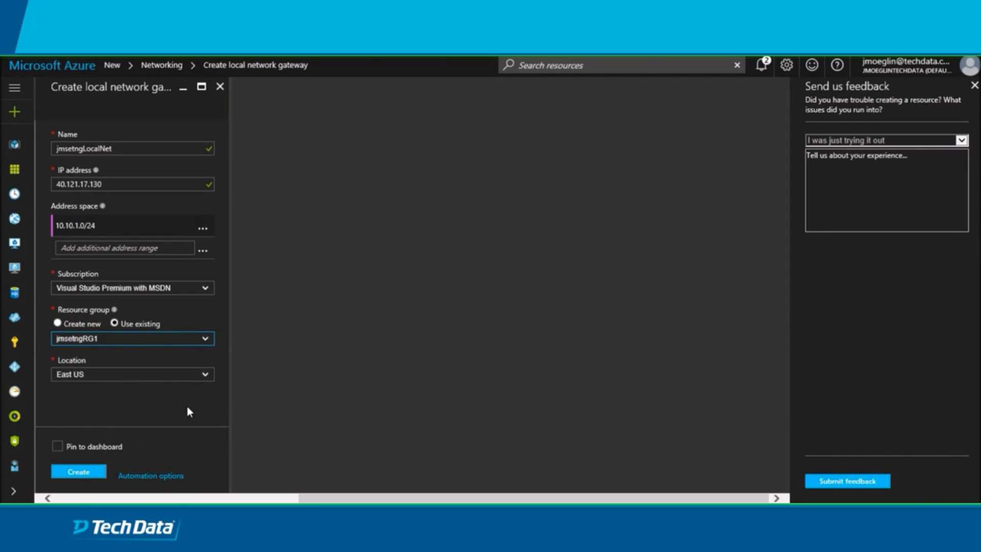
pyautogui.click(54, 441)
pyautogui.click(58, 445)
pyautogui.click(82, 472)
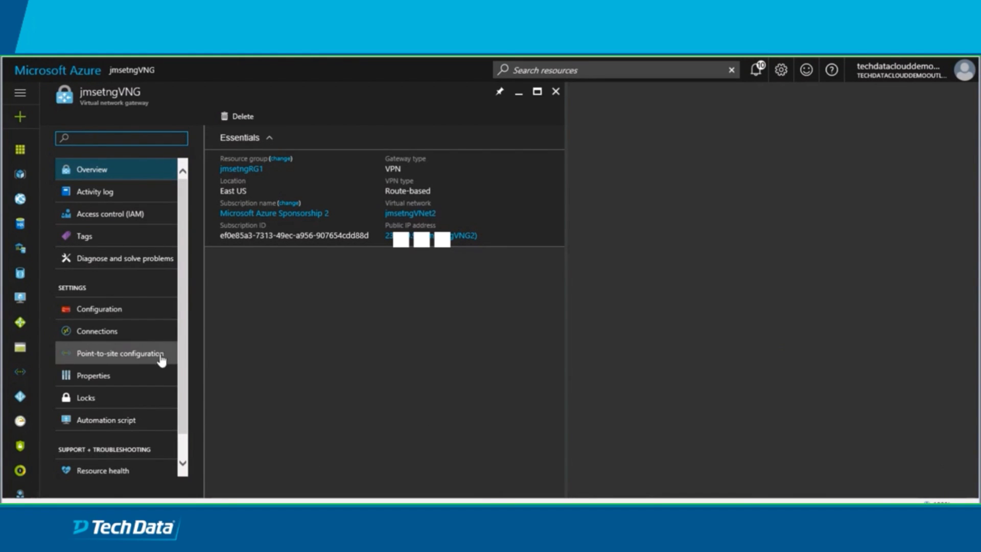
# Start adding a connection to the jmsetngVNG gateway and name it jmsetngS2S
pyautogui.click(101, 338)
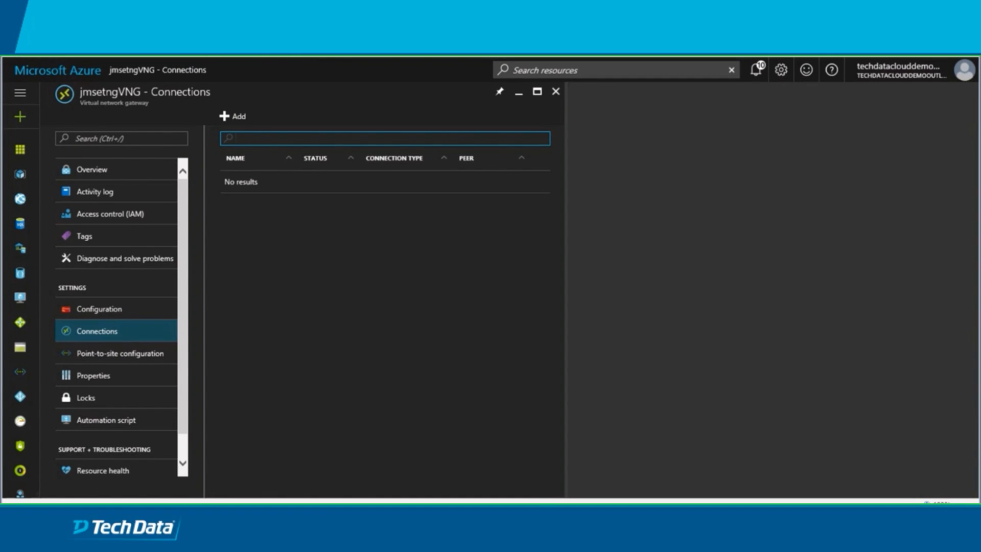
pyautogui.click(234, 117)
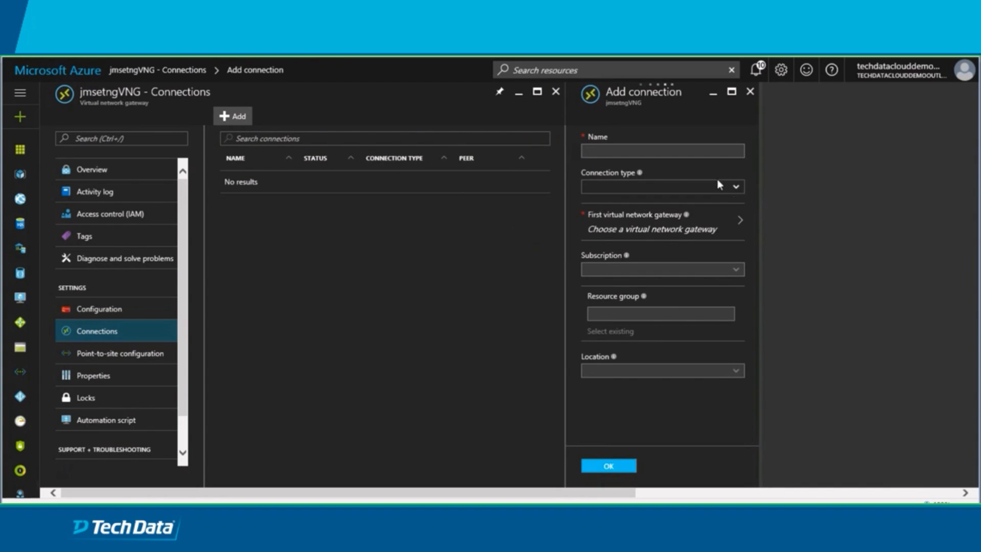
pyautogui.click(704, 152)
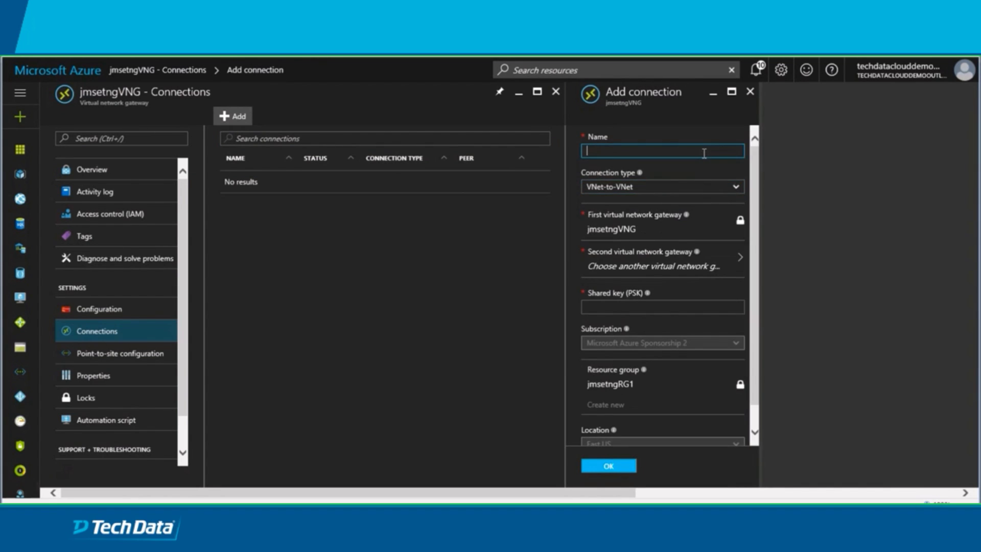
pyautogui.write('jmsetngS2s')
pyautogui.press('BackSpace')
pyautogui.write('S')
# Set the connection type to Site-to-site (IPsec) and choose jmsetngLocalNet as the local network gateway
pyautogui.click(733, 188)
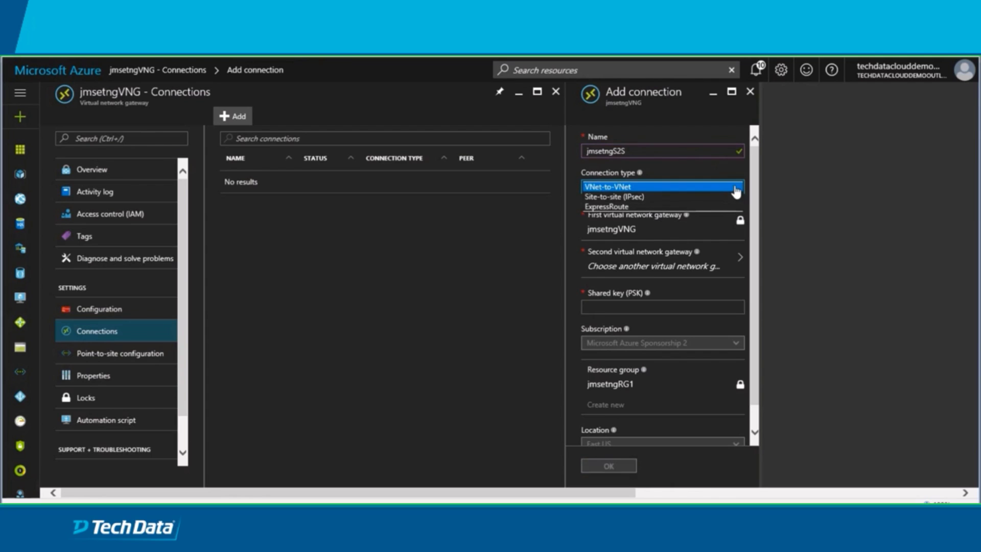
pyautogui.click(623, 196)
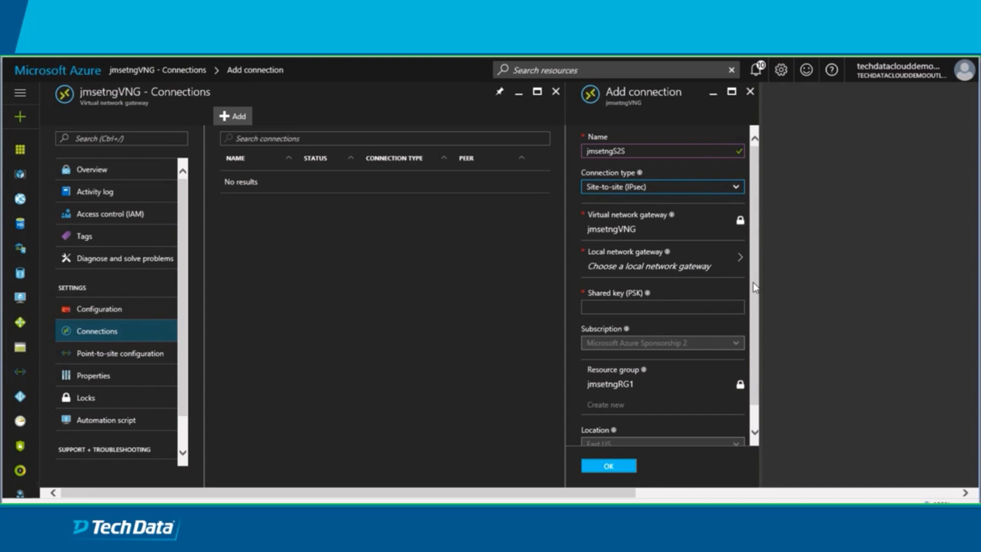
pyautogui.click(737, 263)
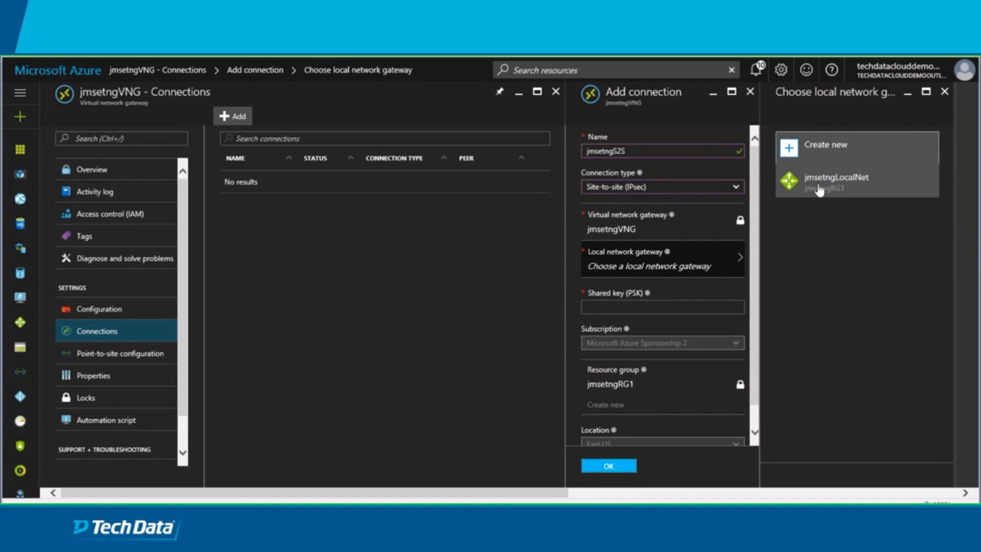
pyautogui.click(820, 189)
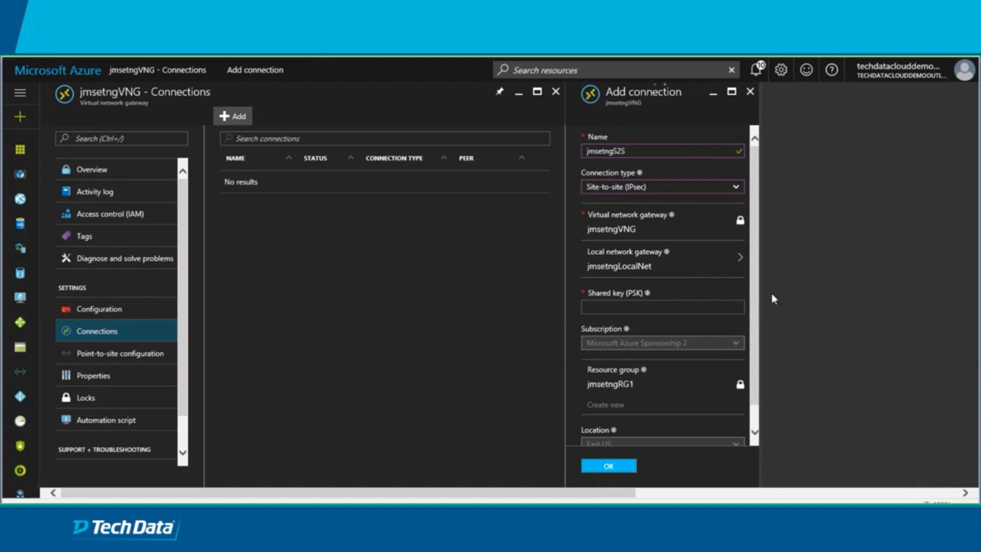
# Enter the shared key (PSK) for the site-to-site connection and create the connection
pyautogui.click(704, 309)
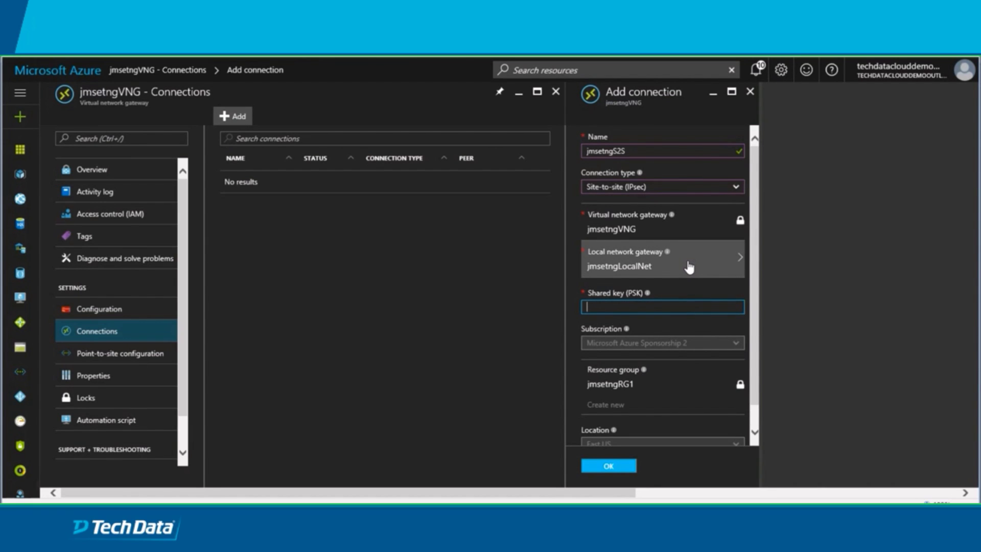
pyautogui.moveTo(757, 289); pyautogui.dragTo(753, 316)
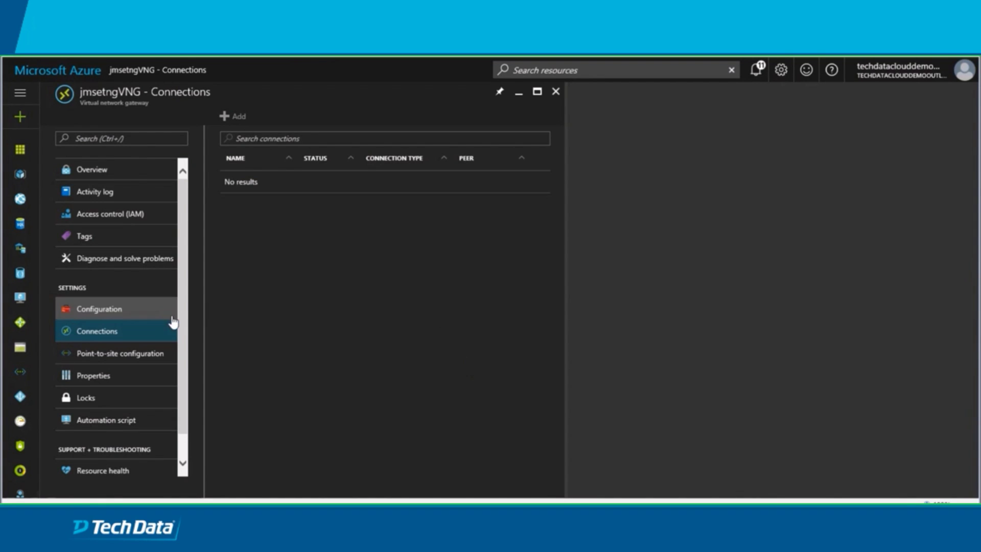
# Reload the jmsetngVNG connections list to check the status of the new connection
pyautogui.click(128, 313)
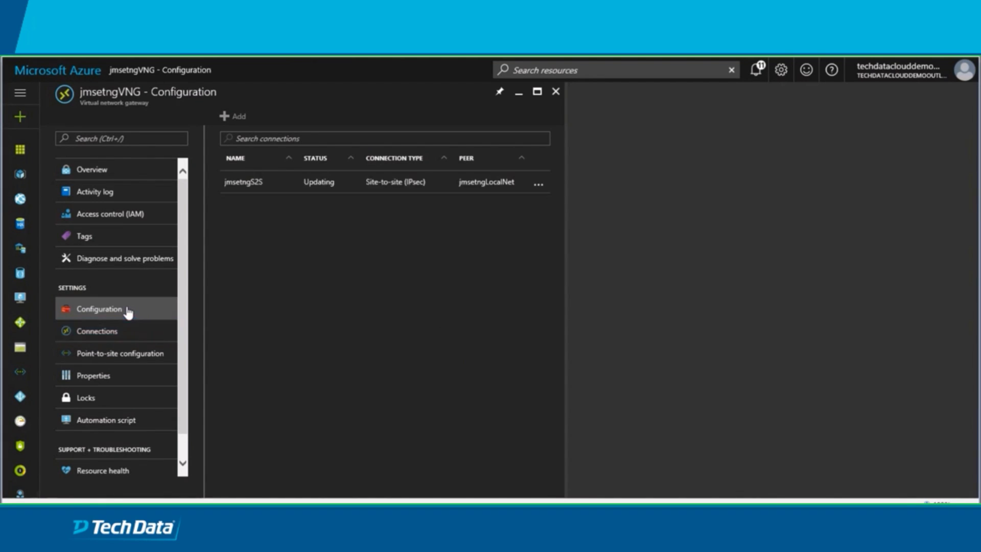
pyautogui.click(118, 332)
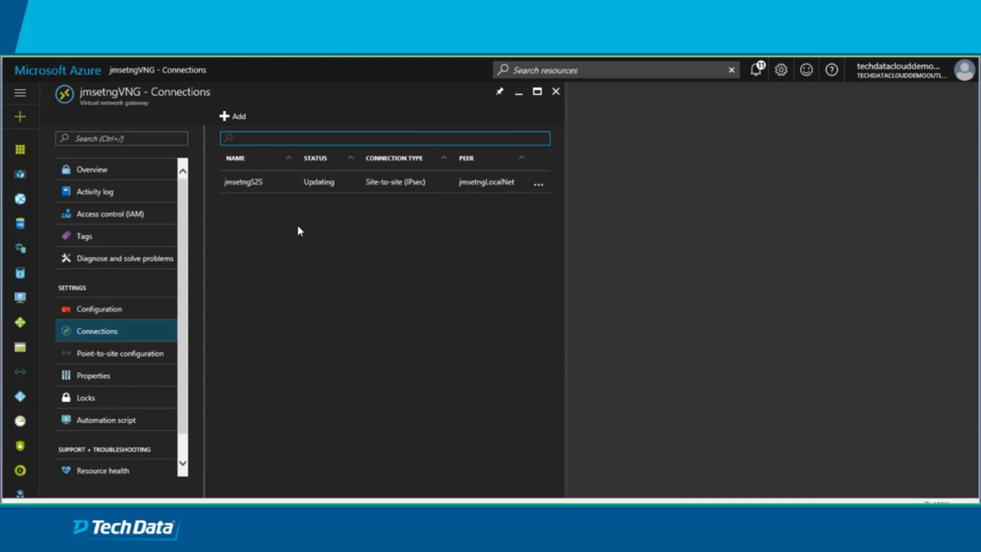
pyautogui.hotkey('ctrl', 'f')
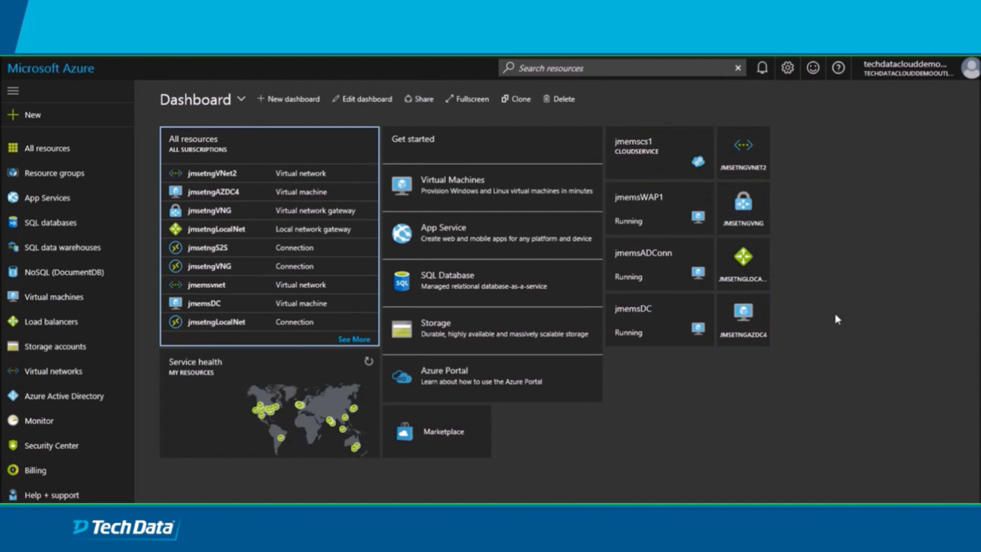
# Reopen the jmsetngVNG gateway from the dashboard and view the overview of its jmsetngS2S connection
pyautogui.click(742, 217)
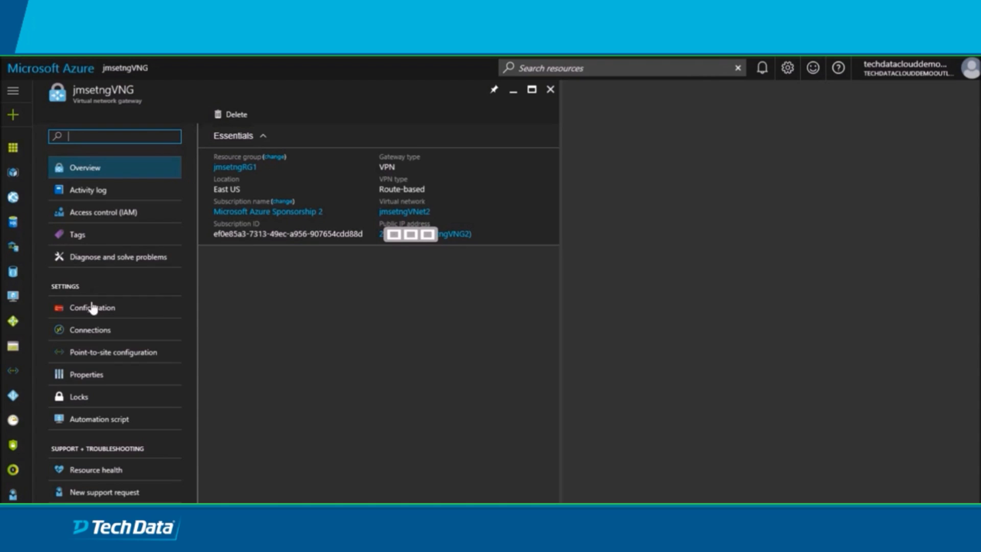
pyautogui.click(88, 333)
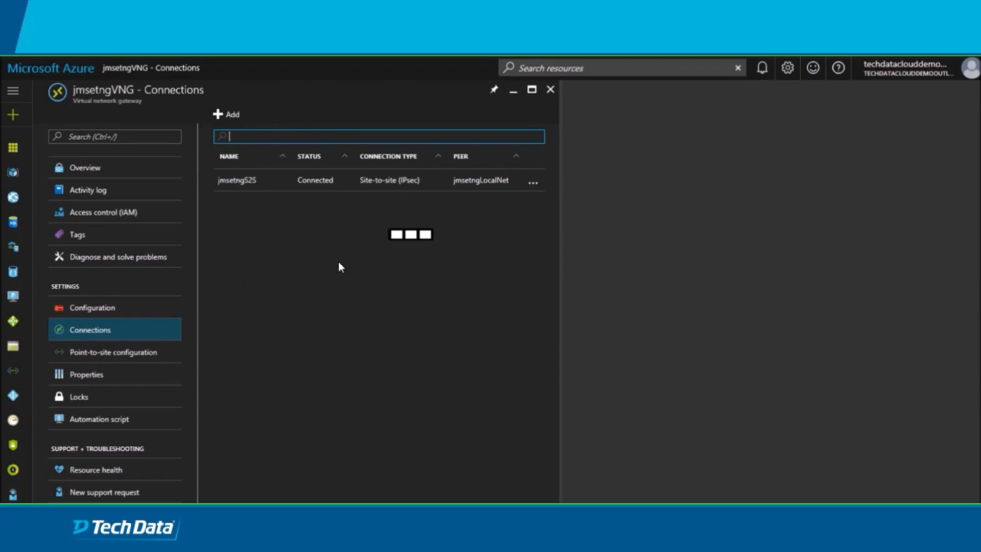
pyautogui.click(316, 189)
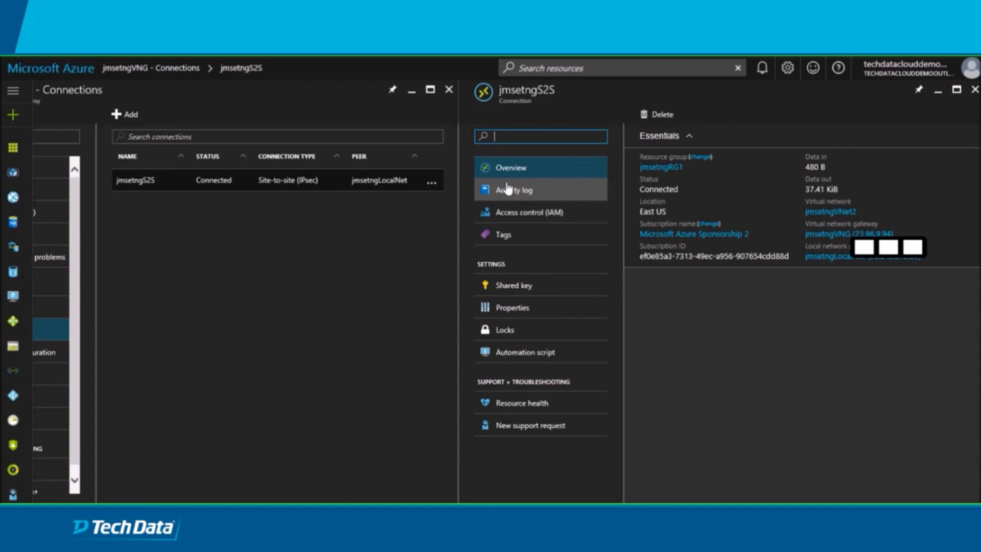
# Query the activity log of the jmsetngS2S connection with the timespan set to the last 24 hours
pyautogui.click(520, 198)
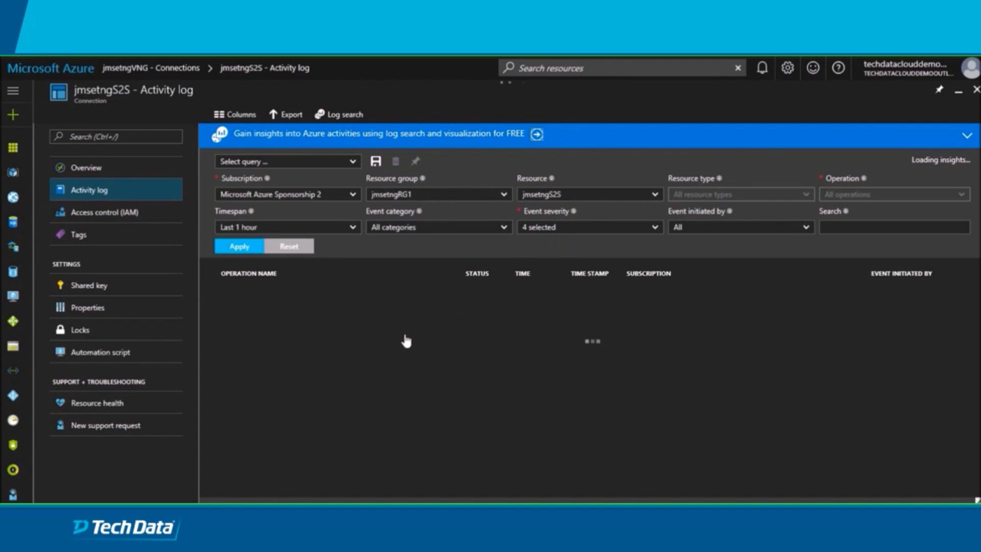
pyautogui.click(352, 229)
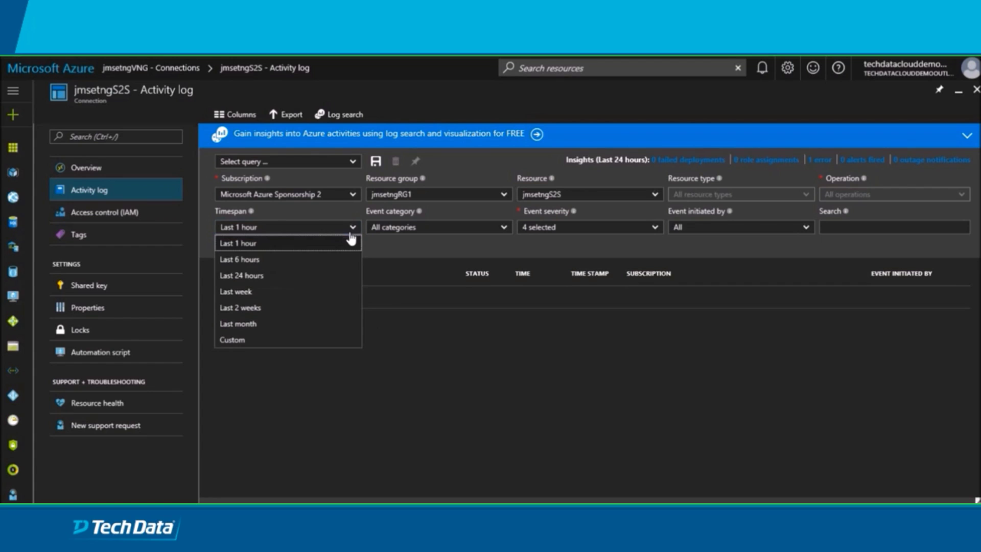
pyautogui.click(316, 279)
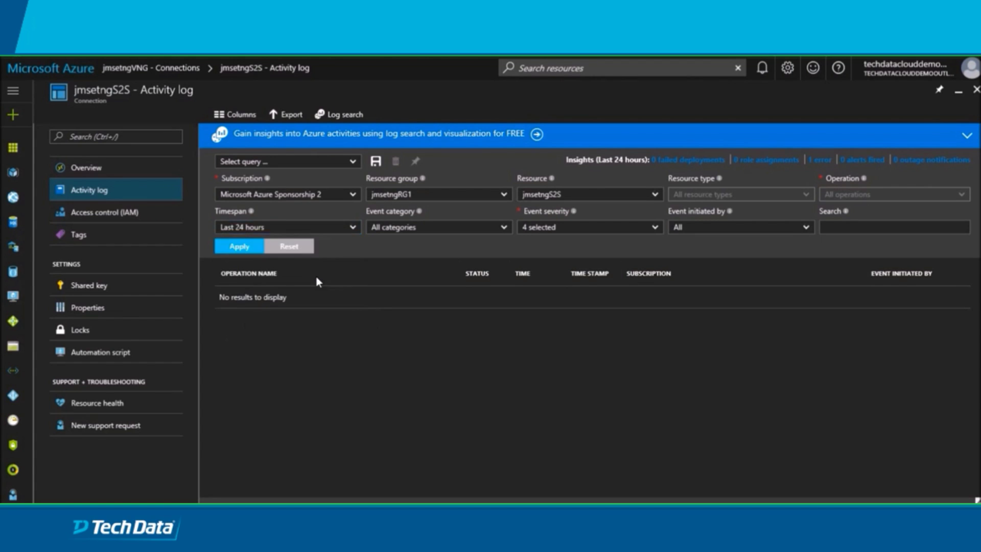
pyautogui.click(247, 251)
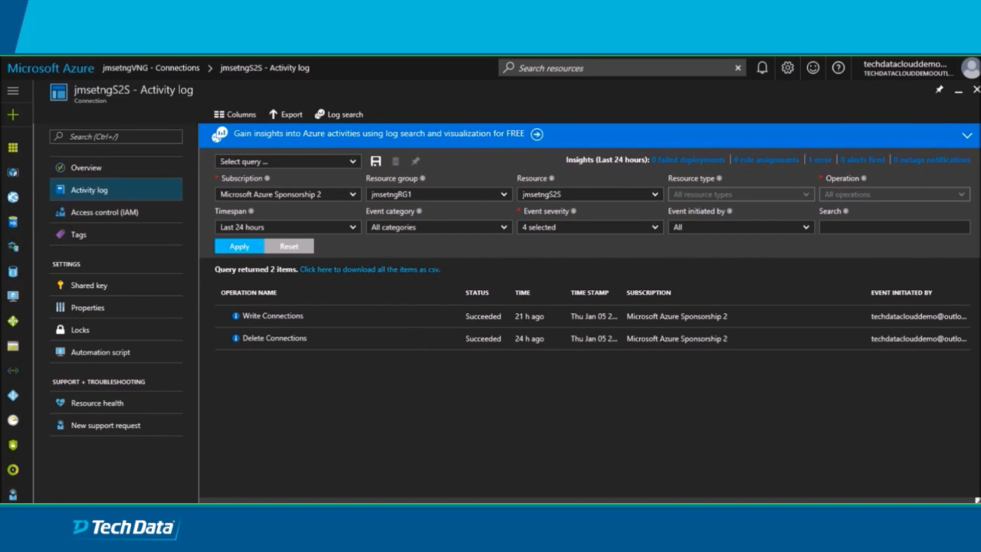
# Review the jmsetngS2S connection's properties, from status to subscription details, and open its resource health
pyautogui.click(87, 213)
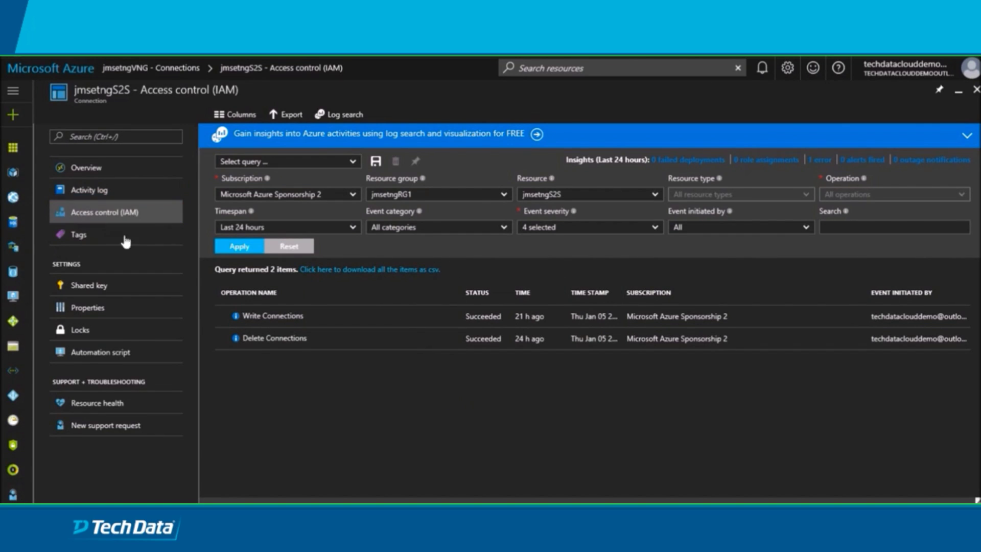
pyautogui.click(154, 308)
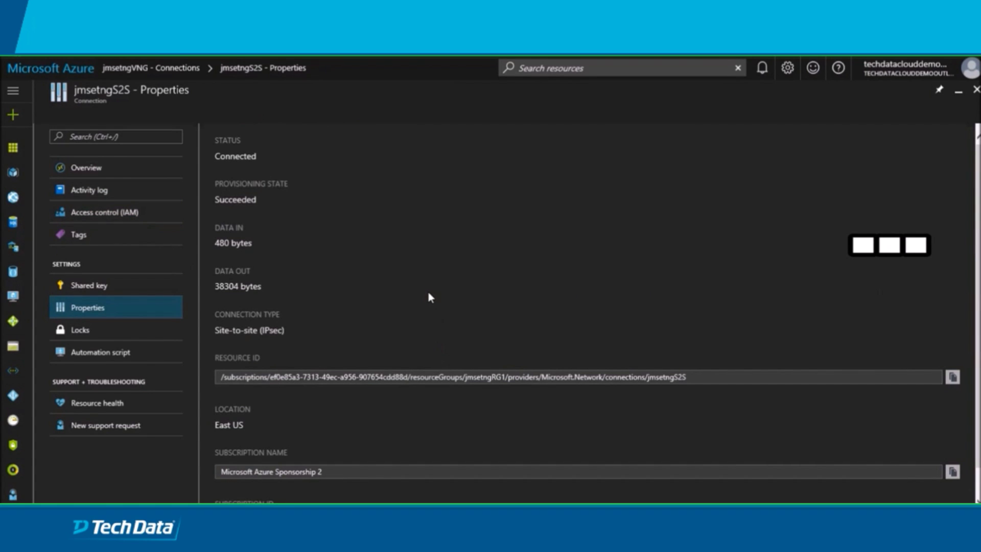
pyautogui.scroll(-1, 430, 298)
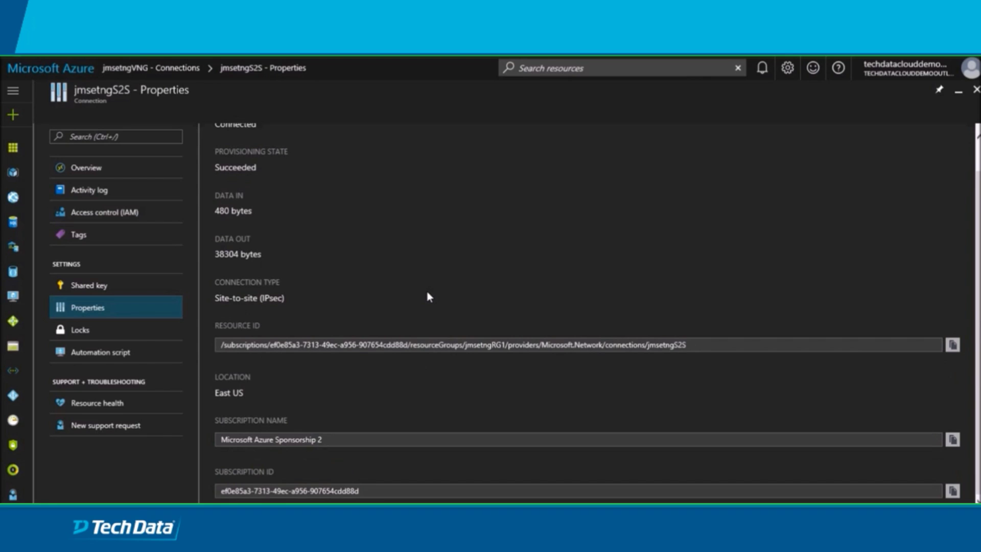
pyautogui.scroll(1, 428, 293)
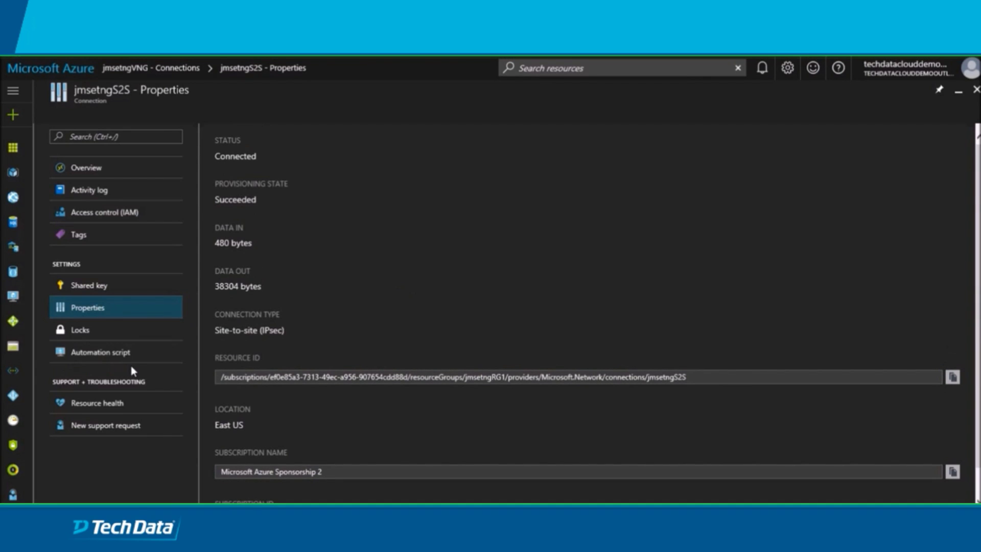
pyautogui.click(107, 405)
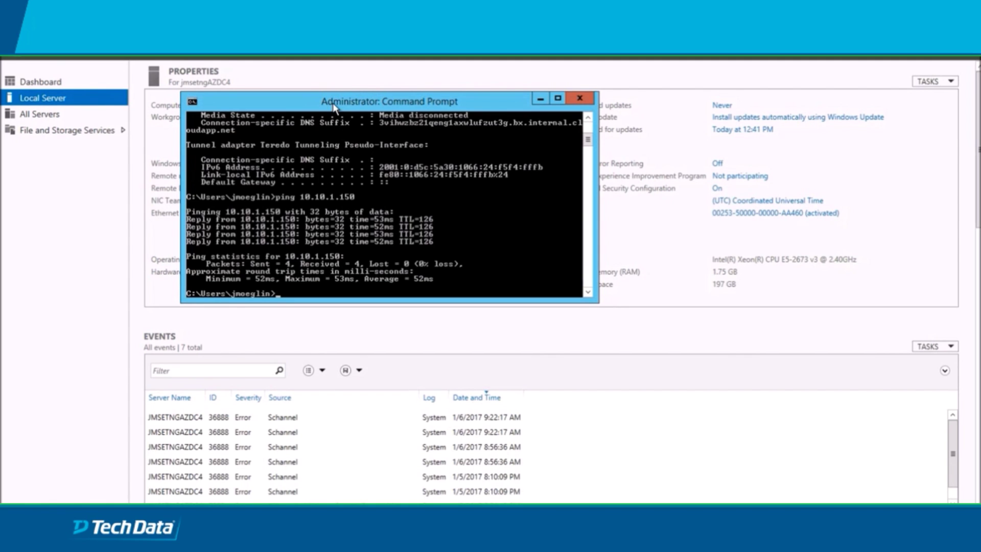
# Switch to the Command Prompt on the jmsetngAZDC4 server and repeat the ping to 10.10.1.150
pyautogui.press('Up')
pyautogui.press('Return')
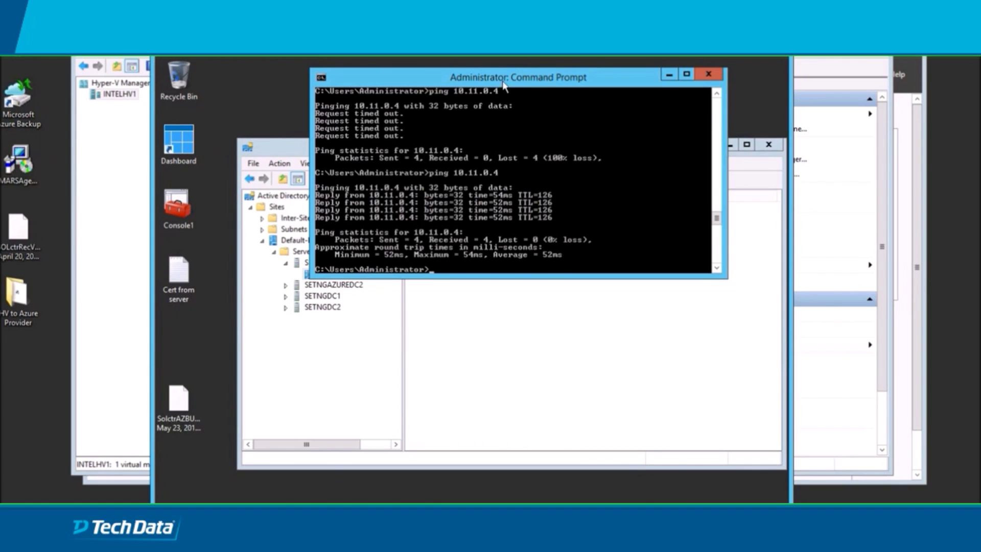
# On the on-premises server, rearrange the Active Directory Sites and Services and Command Prompt windows and ping 10.11.0.4 again
pyautogui.moveTo(504, 85); pyautogui.dragTo(522, 228)
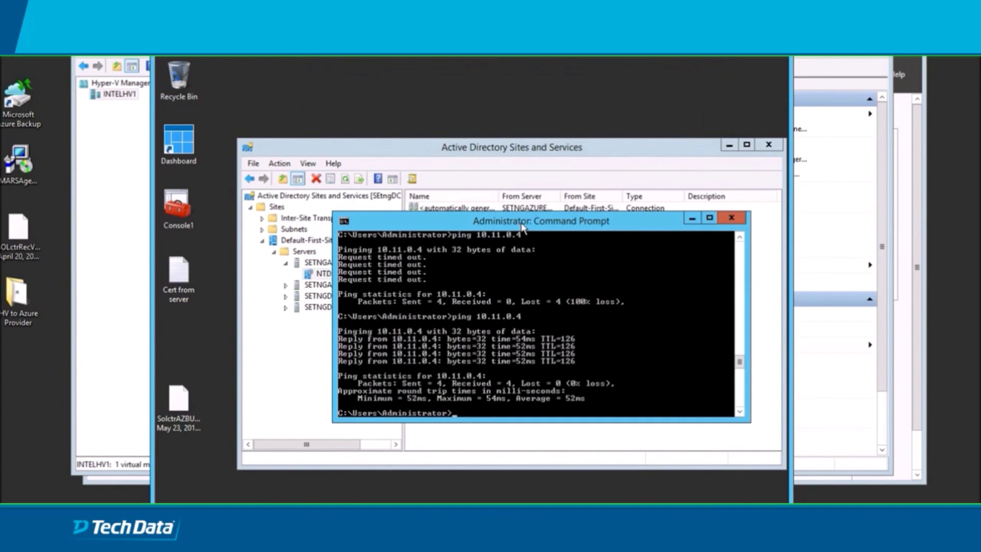
pyautogui.moveTo(458, 152); pyautogui.dragTo(436, 134)
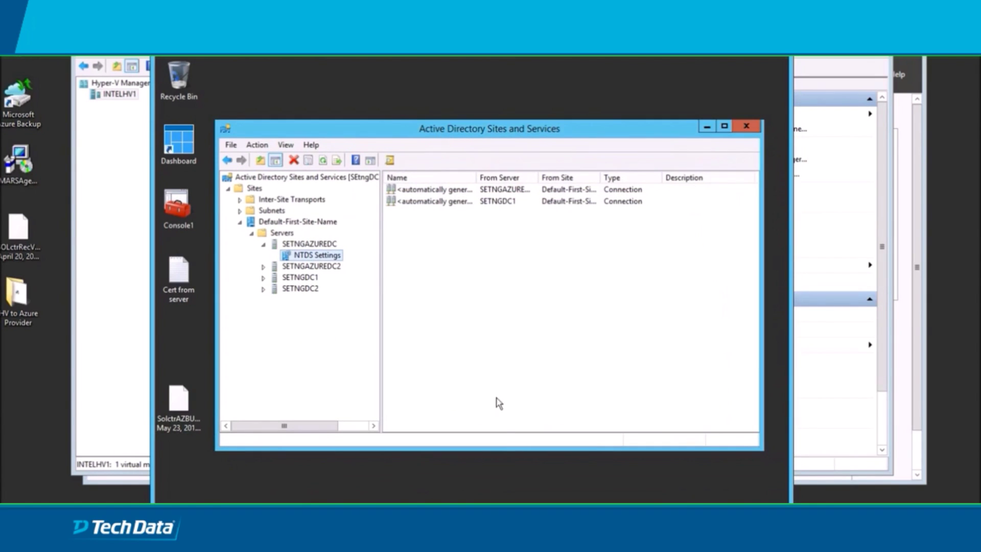
pyautogui.click(503, 455)
pyautogui.click(393, 512)
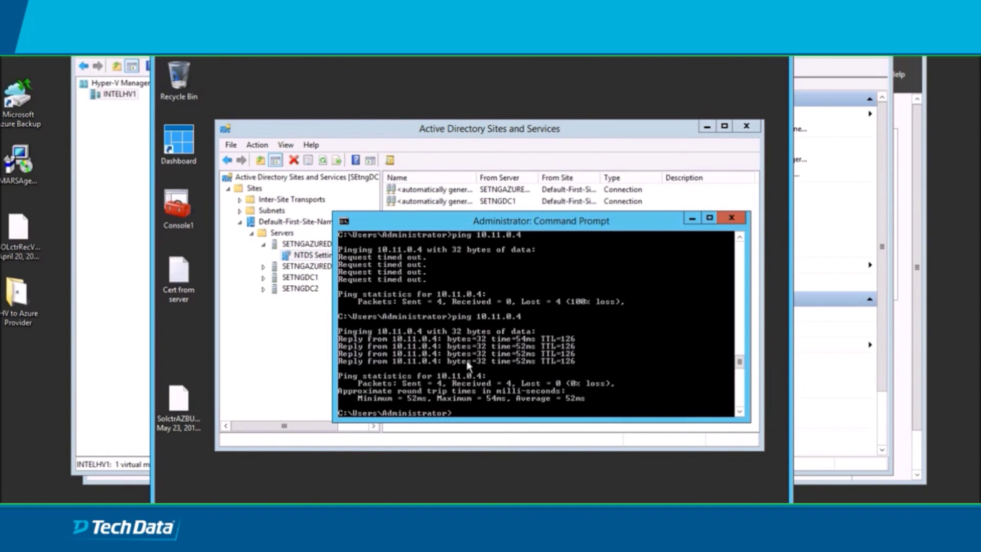
pyautogui.moveTo(472, 220); pyautogui.dragTo(409, 107)
pyautogui.press('Up')
pyautogui.press('Return')
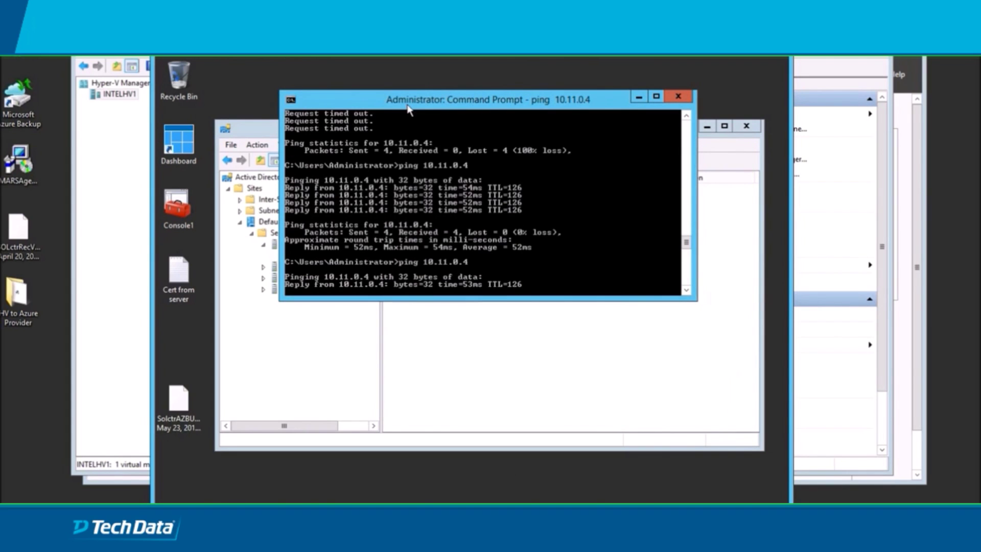